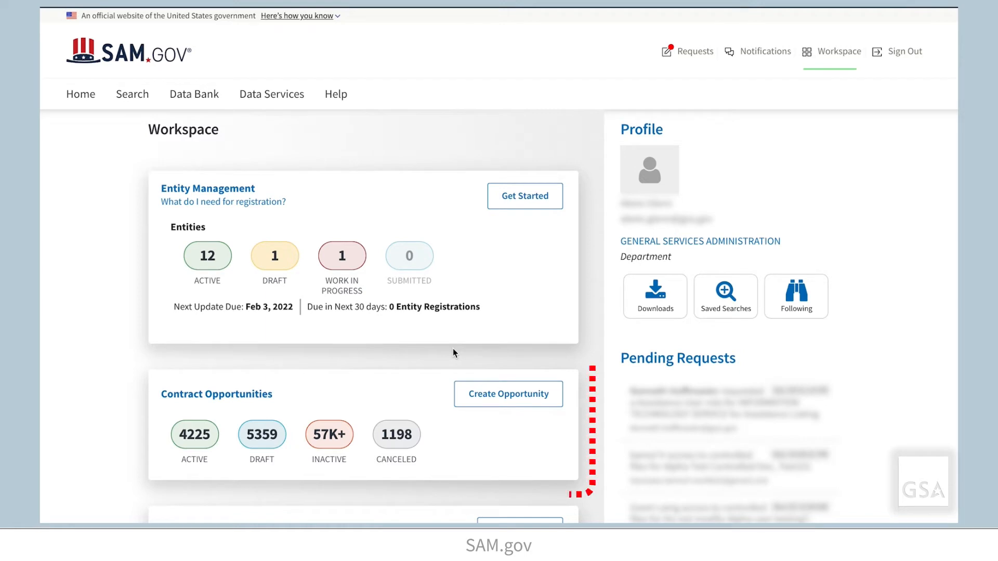
Open the Contract Opportunities workspace and examine its keyword, organization, status, notice type and date filters
click(259, 402)
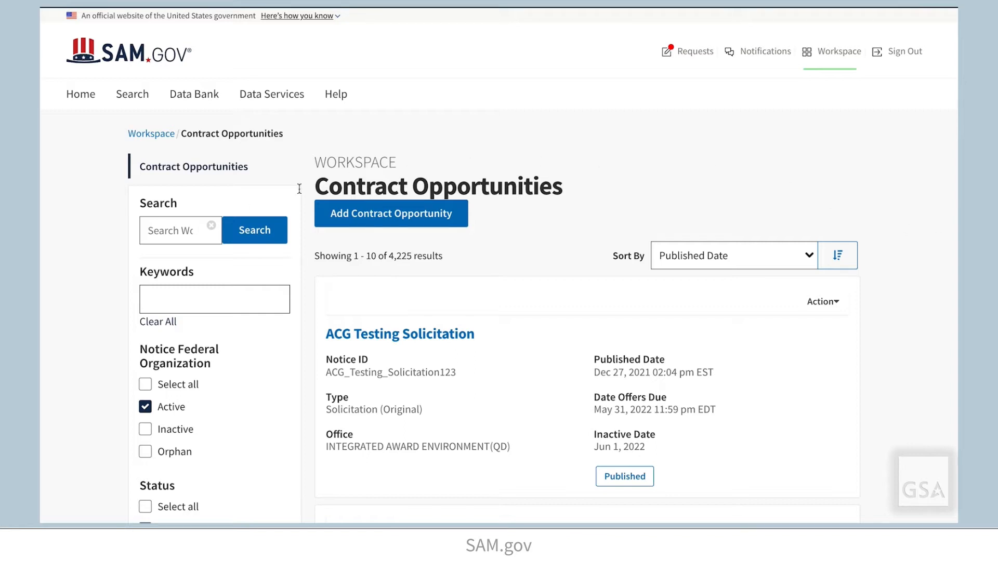
scroll(103, 438, down, 3)
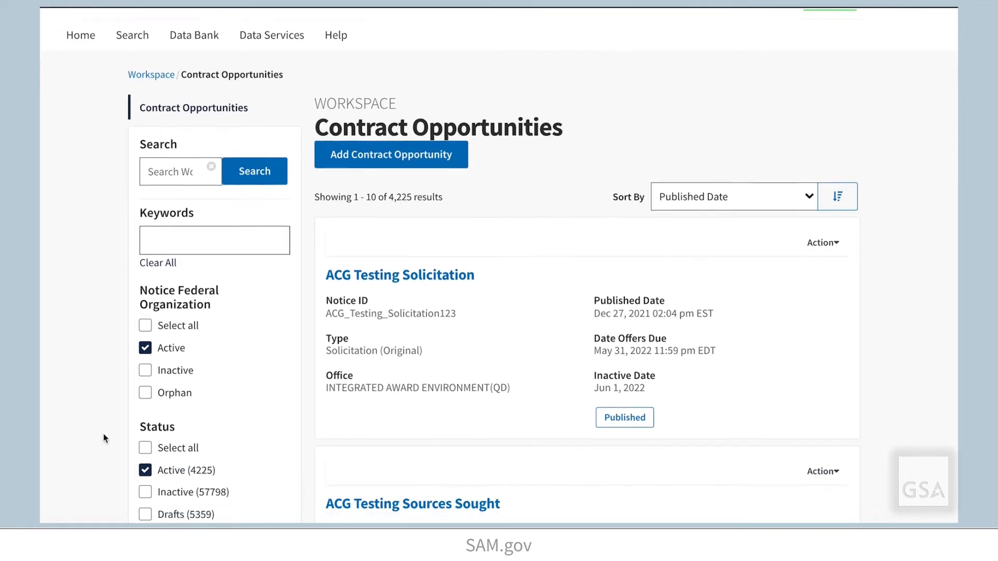
scroll(104, 438, down, 4)
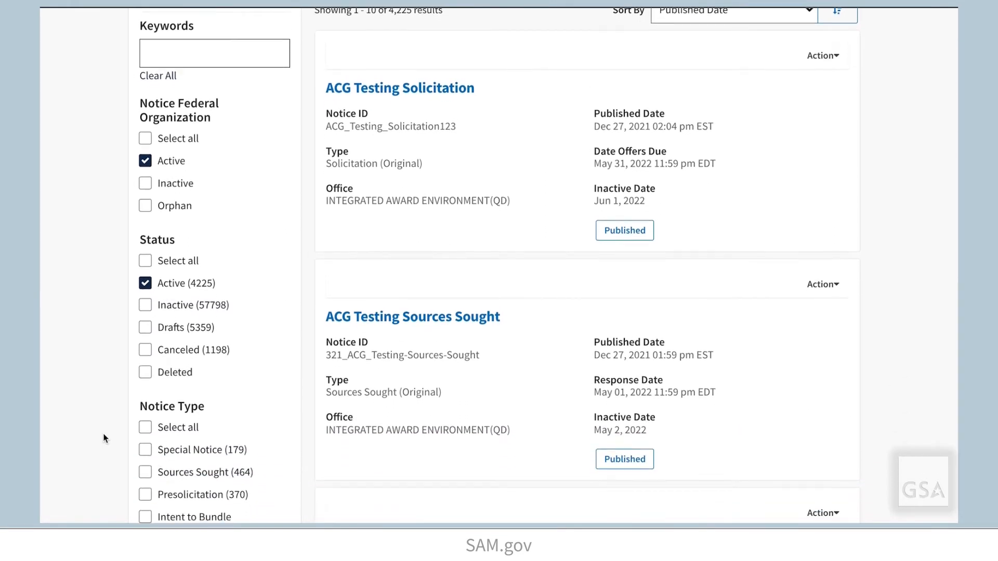
scroll(104, 438, down, 4)
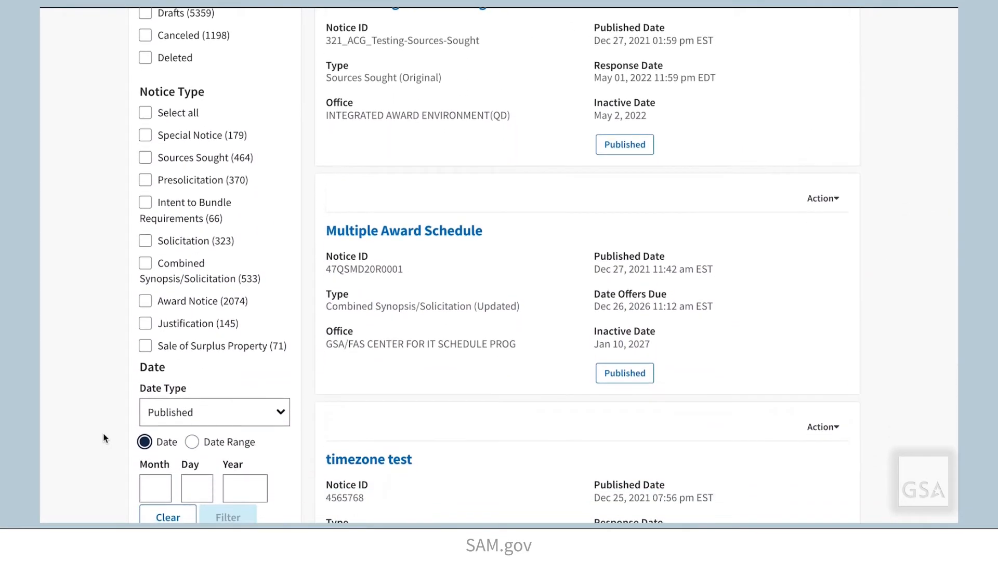
scroll(104, 438, down, 2)
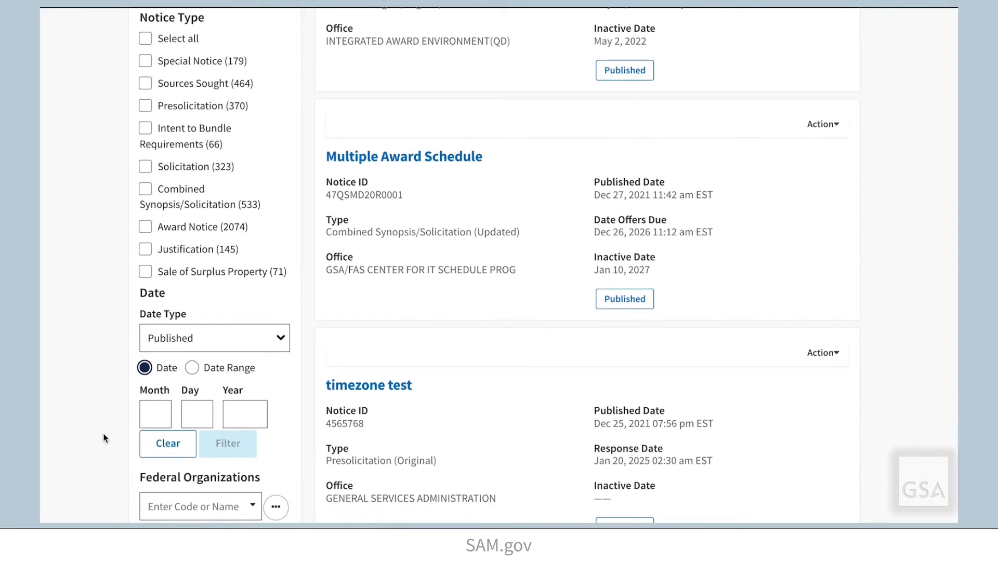
scroll(104, 438, up, 5)
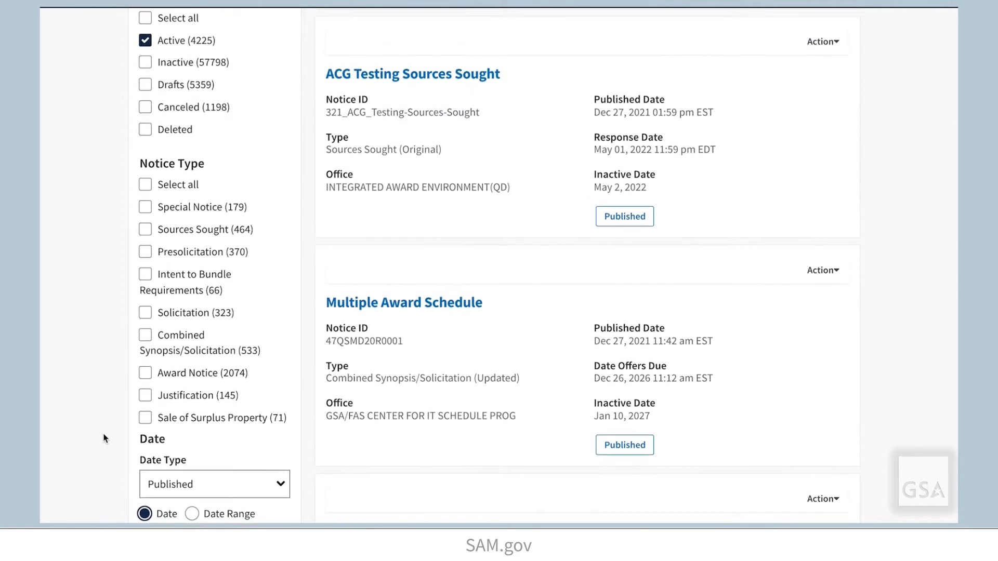
scroll(104, 438, up, 5)
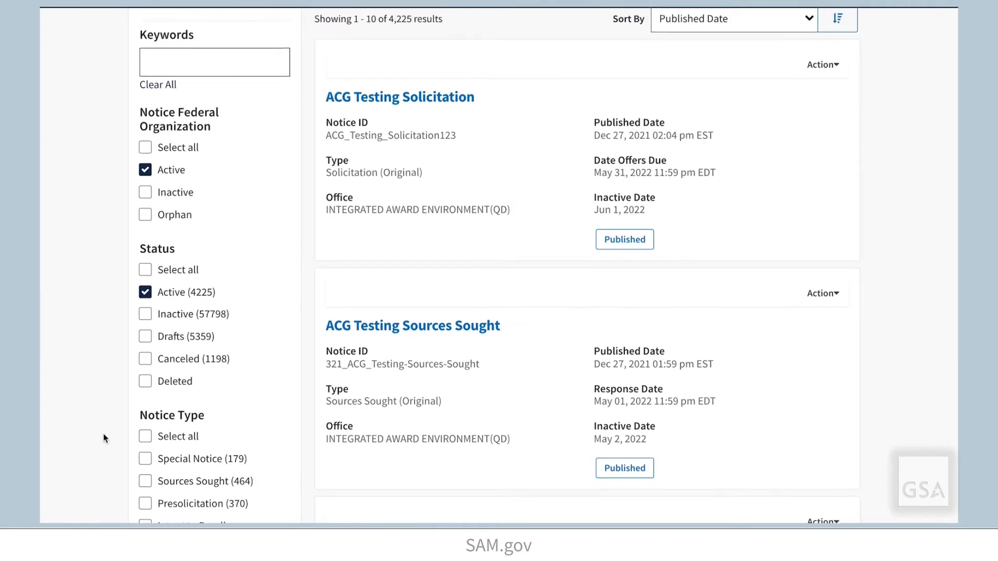
scroll(103, 438, up, 1)
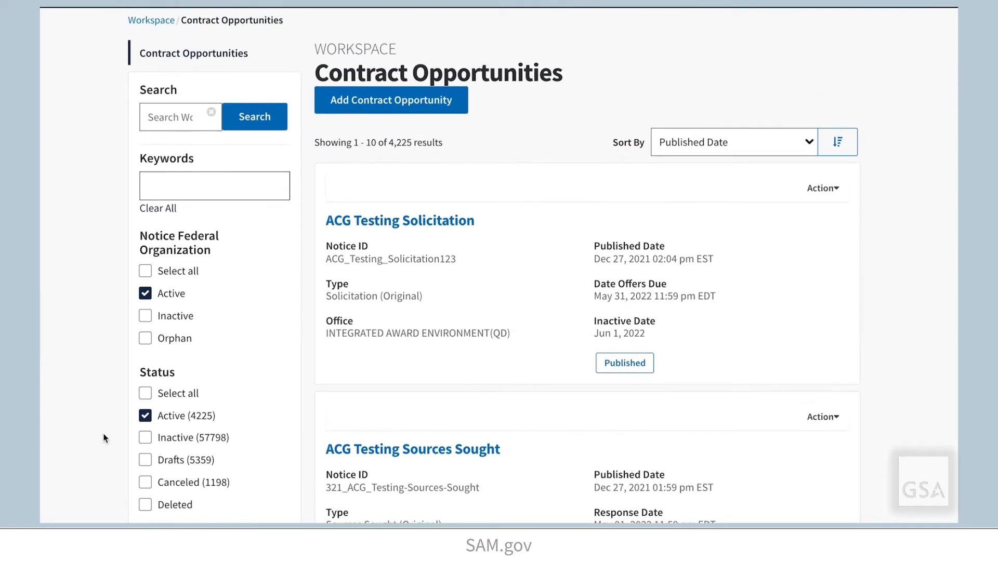
Start a new contract opportunity and set its notice type to Solicitation
click(362, 110)
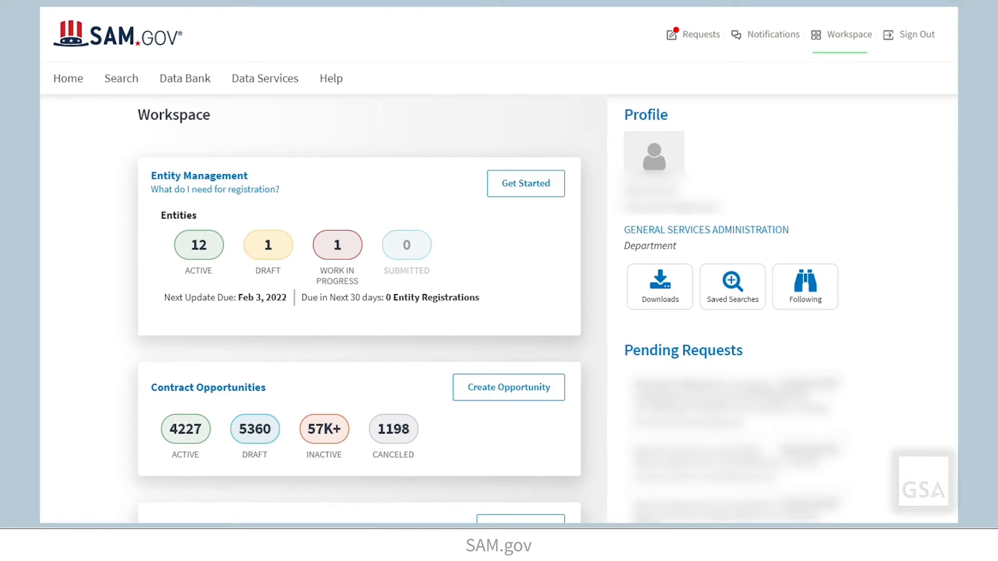
scroll(952, 198, down, 2)
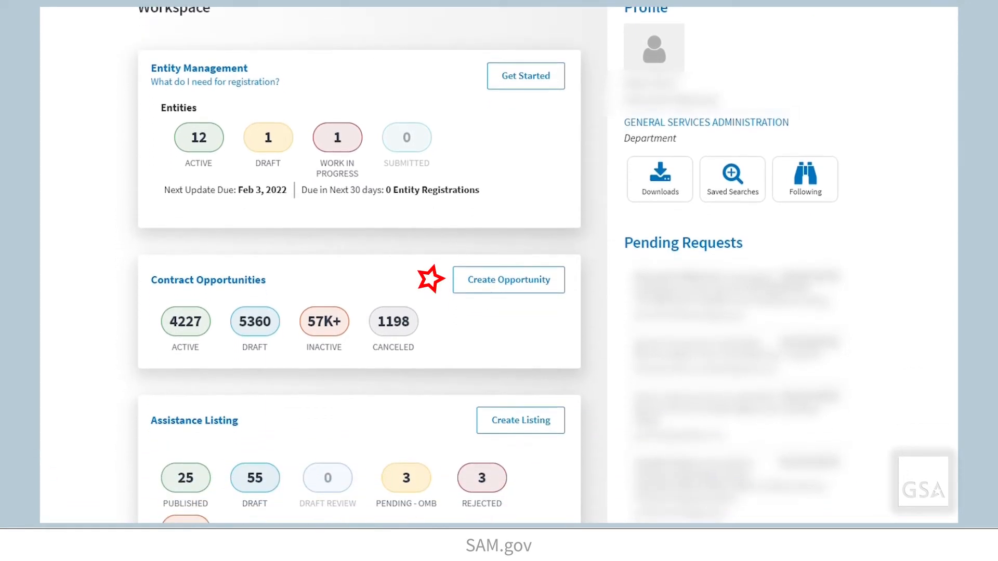
click(549, 289)
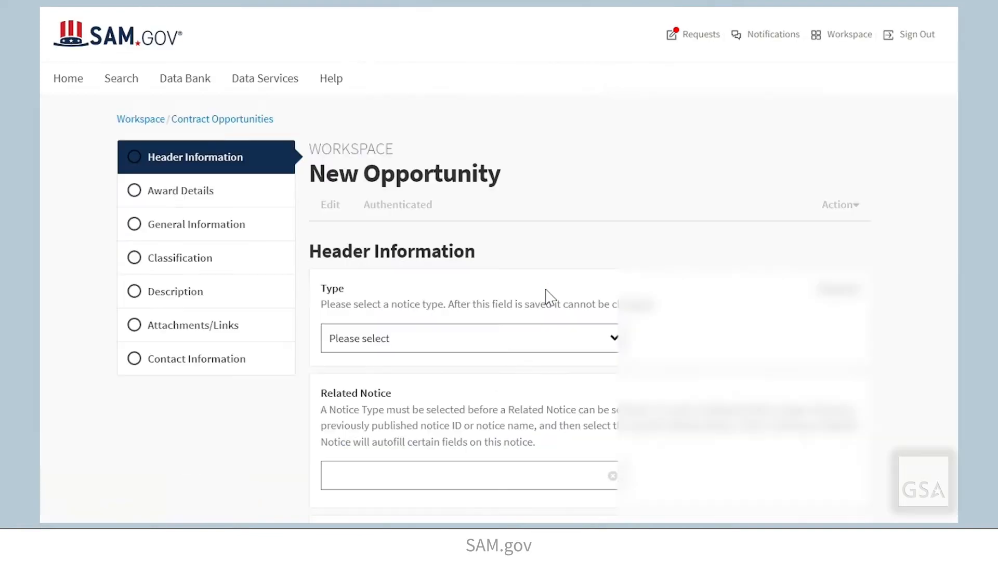
scroll(612, 158, down, 3)
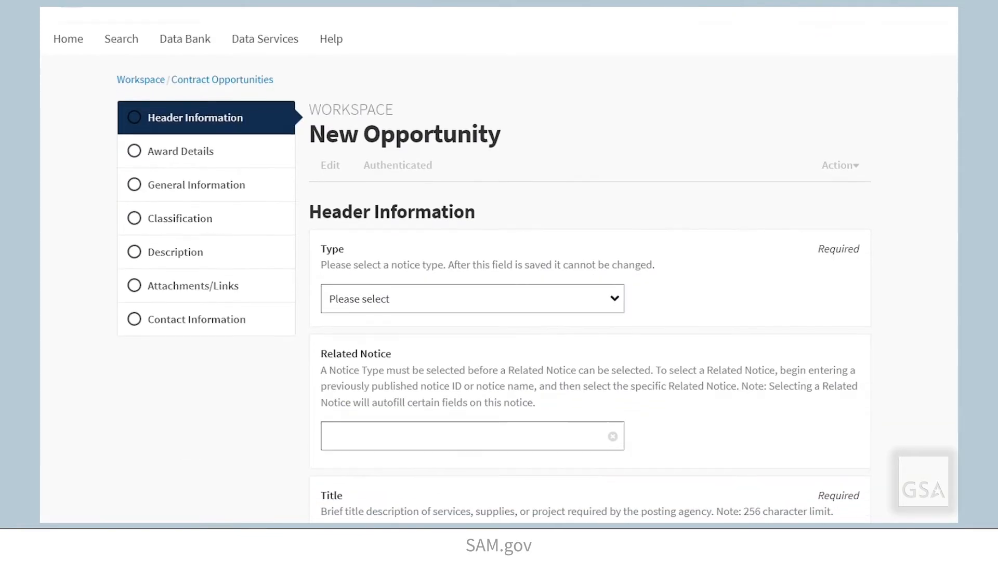
click(612, 157)
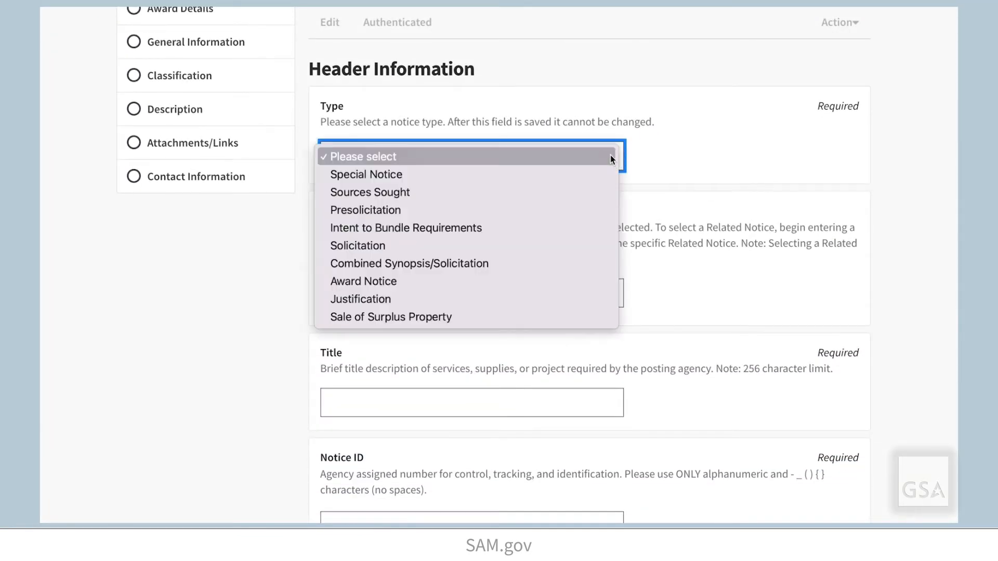
click(574, 243)
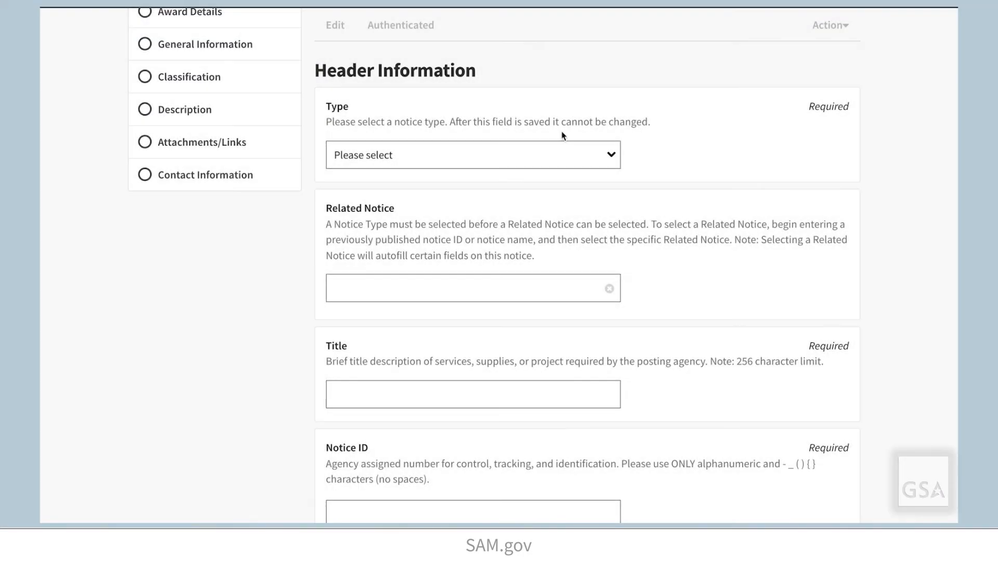
Try the Award Notice type with ACG_Testing_Solicitation123 as the related notice and check the autofilled title
click(571, 156)
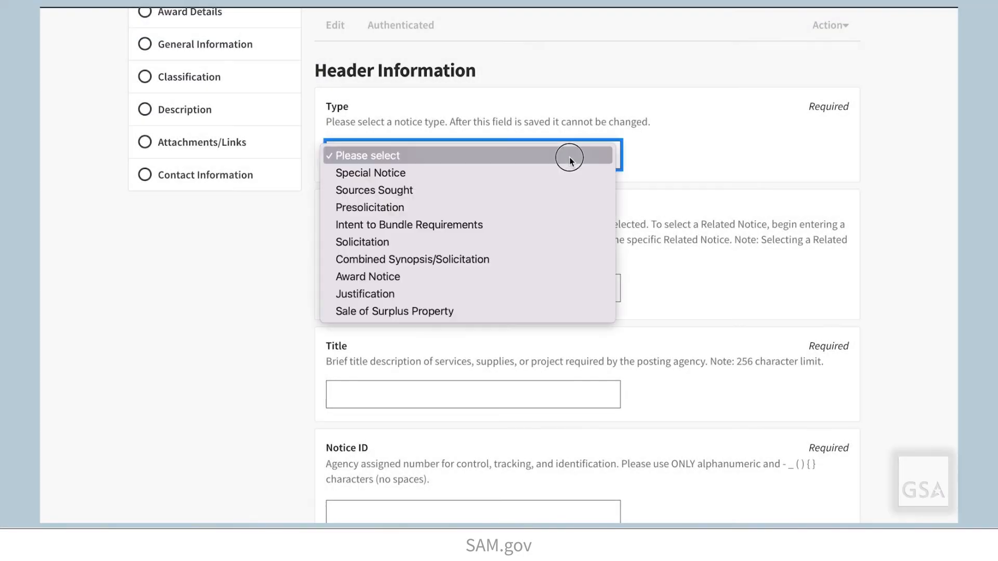
click(550, 277)
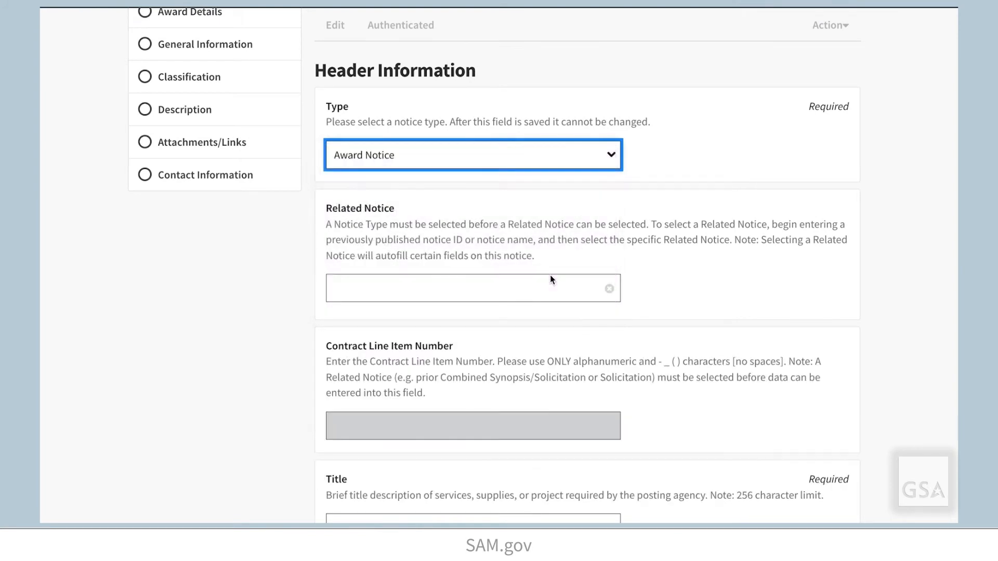
click(530, 291)
text(ACG)
click(529, 318)
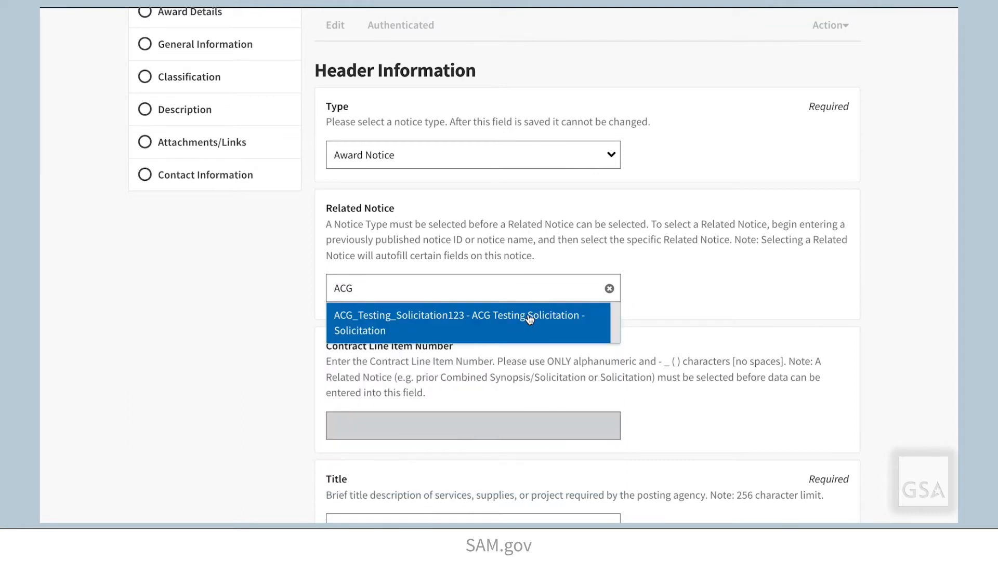
click(524, 332)
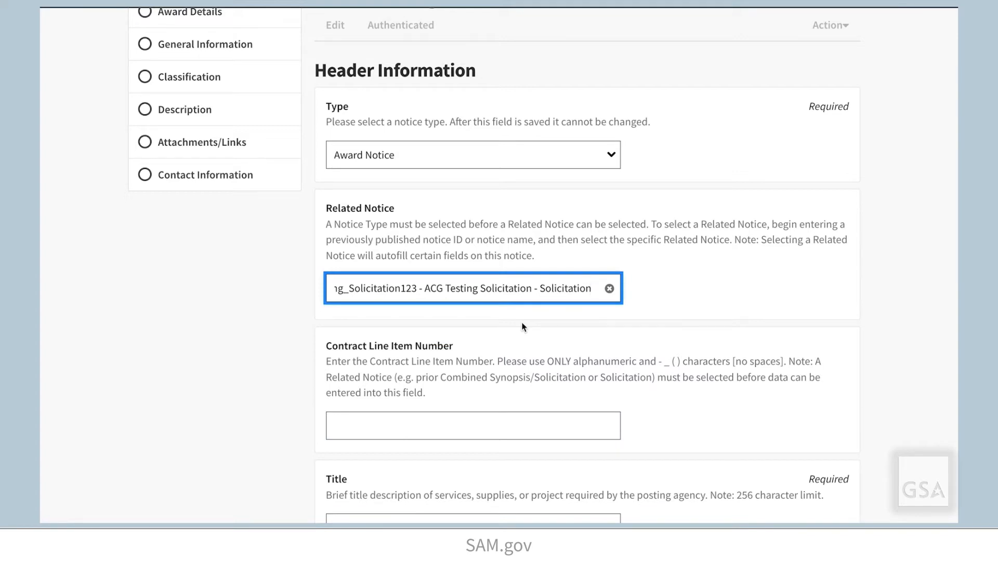
scroll(490, 452, down, 1)
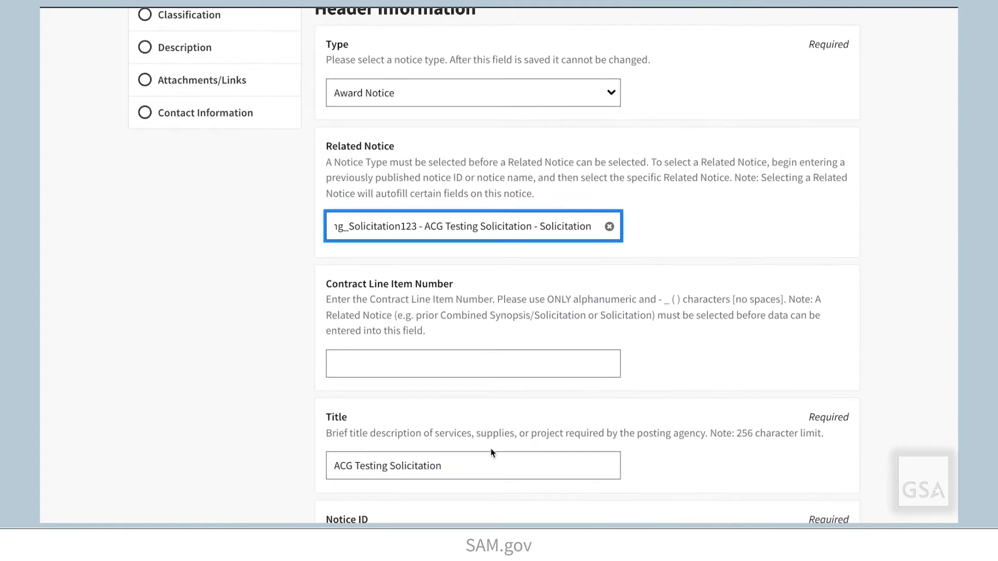
click(469, 463)
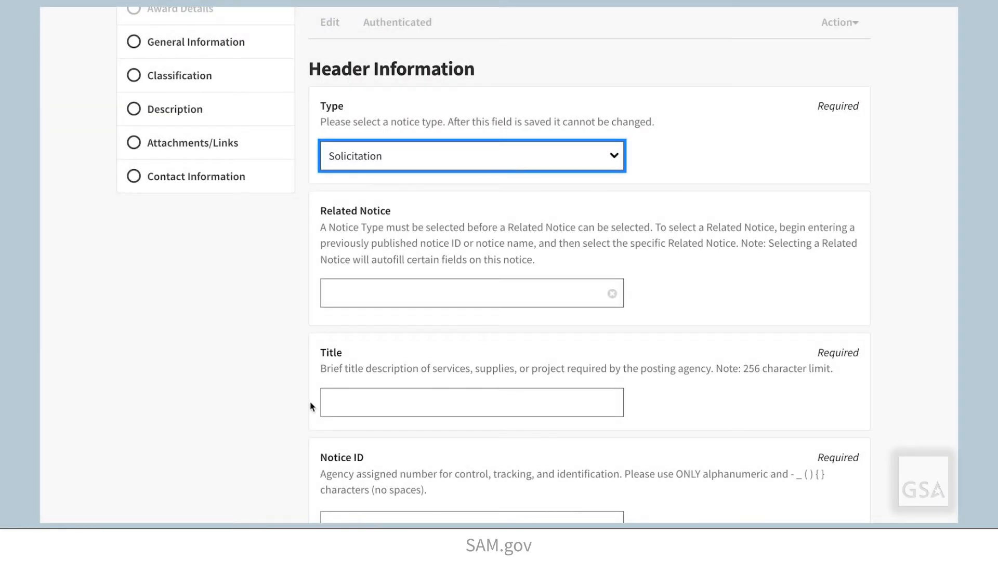
Title the solicitation ACG_Testing_A_Solicitation
scroll(312, 406, down, 1)
click(374, 354)
text(ACG_T)
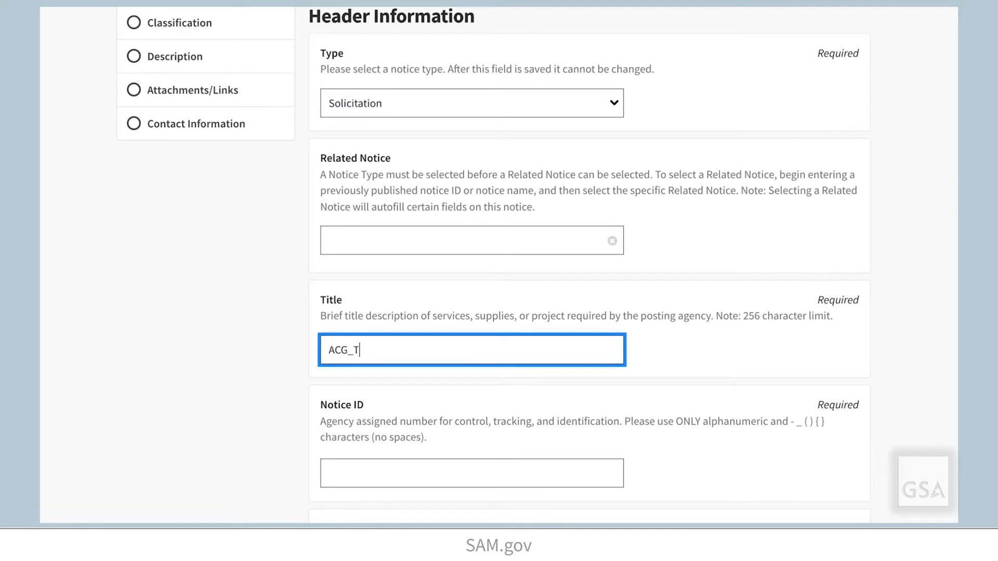
text(esting_A_Solicitation)
click(256, 328)
Enter ACG_Testing_A_Solicitation321 as the notice ID
scroll(258, 329, down, 1)
scroll(259, 328, down, 2)
click(375, 416)
text(A)
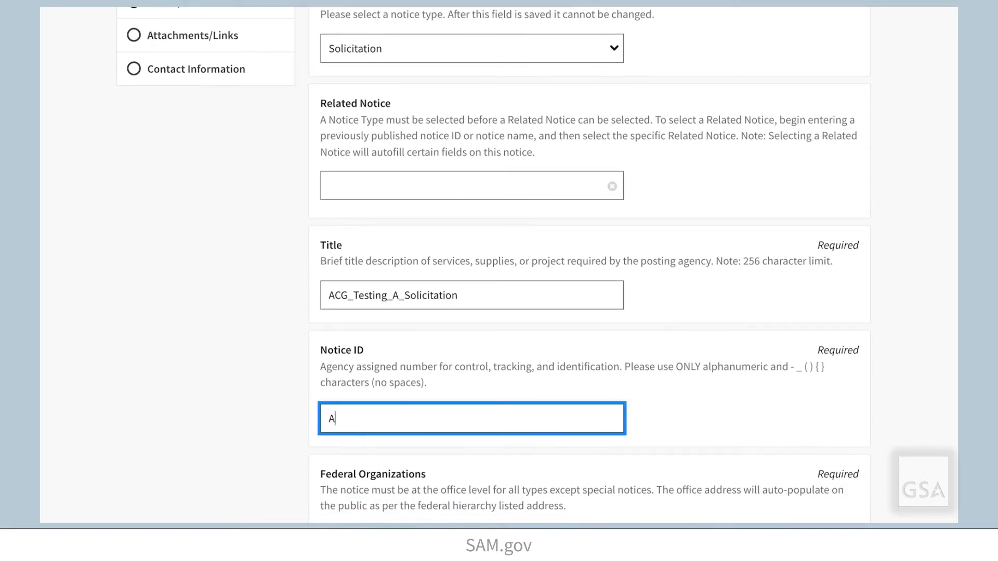
text(CG_Testing_A_Solicitation321)
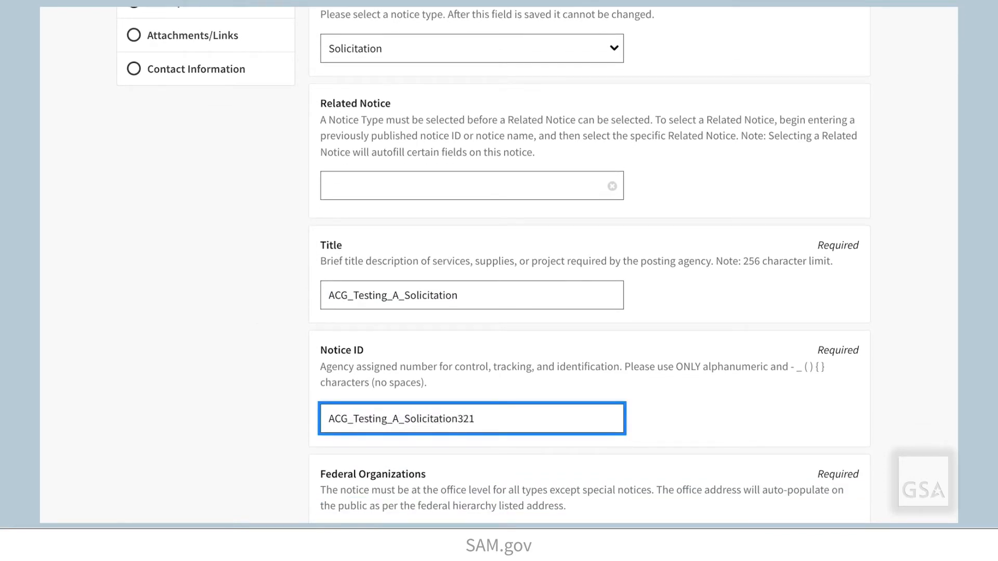
Assign the notice to the 47QDCA INTEGRATED AWARD ENVIRONMENT(QD) office and continue to the General Information section
scroll(280, 450, down, 3)
click(376, 398)
text(integrate)
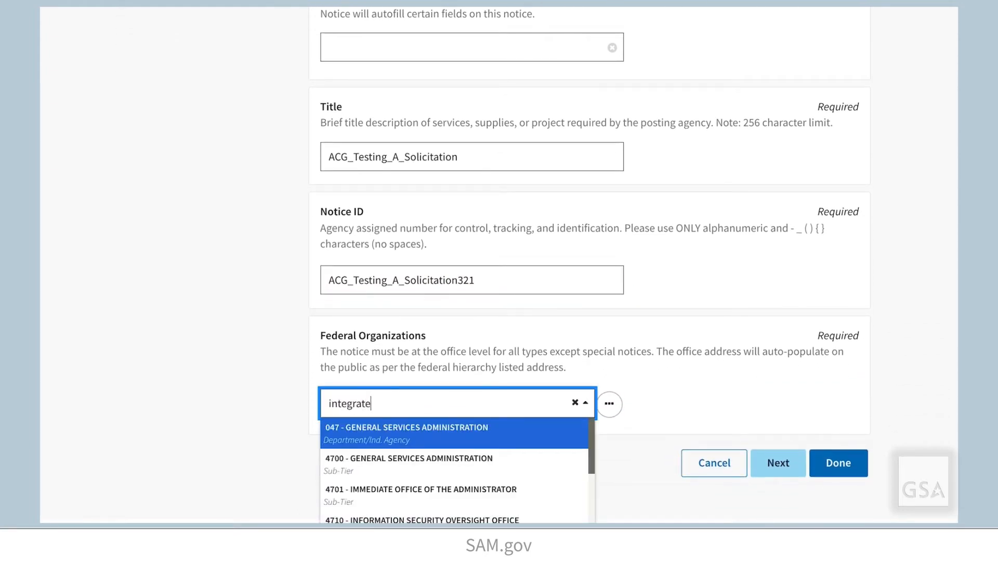
text(d aw)
click(454, 430)
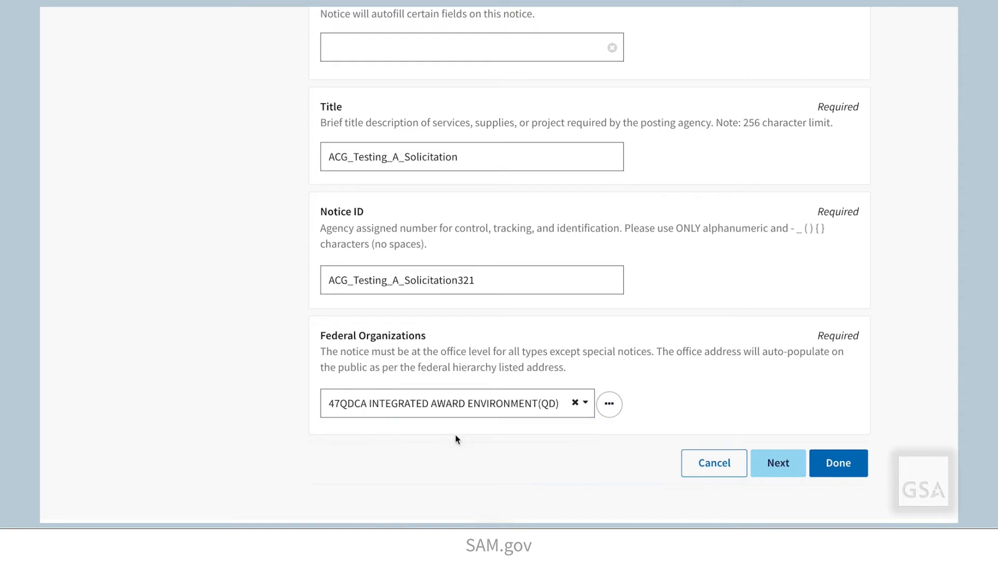
click(778, 463)
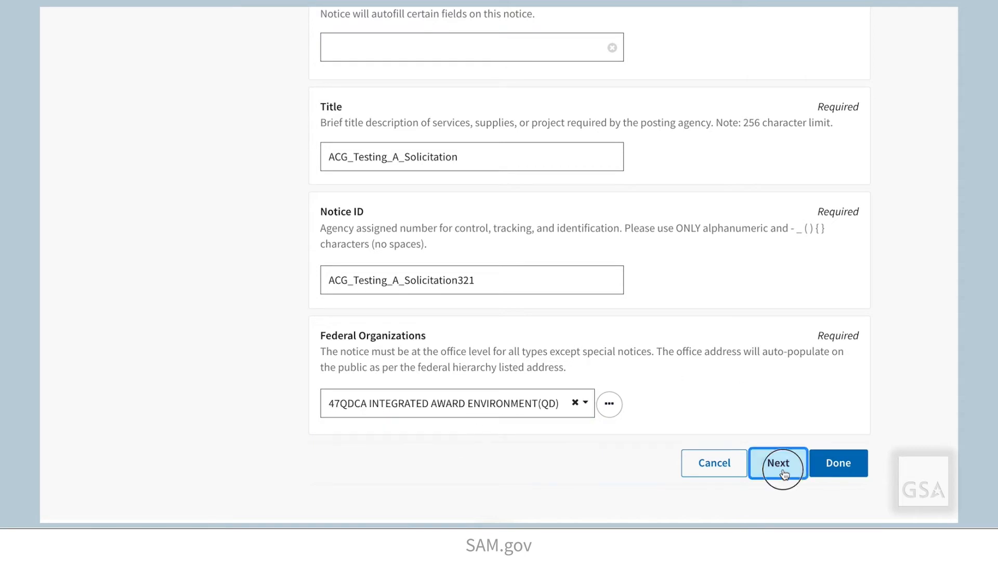
Set the date offers are due to 5/31/2022 at 11:59 PM, Eastern Daylight Time, New York
click(344, 156)
text(5)
key(Tab)
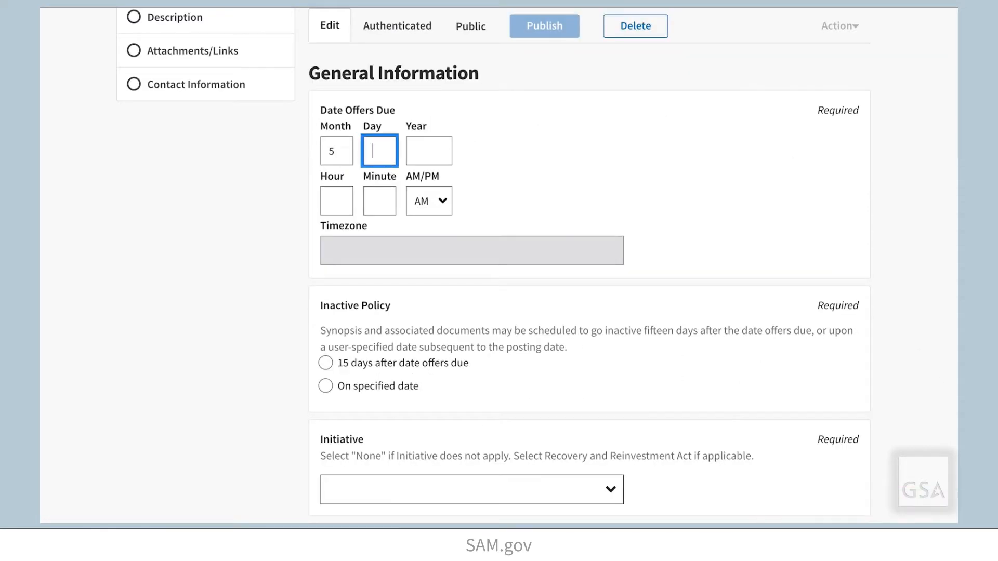
text(31)
key(Tab)
text(2022)
key(Tab)
text(11)
key(Tab)
text(59)
key(Tab)
key(Down)
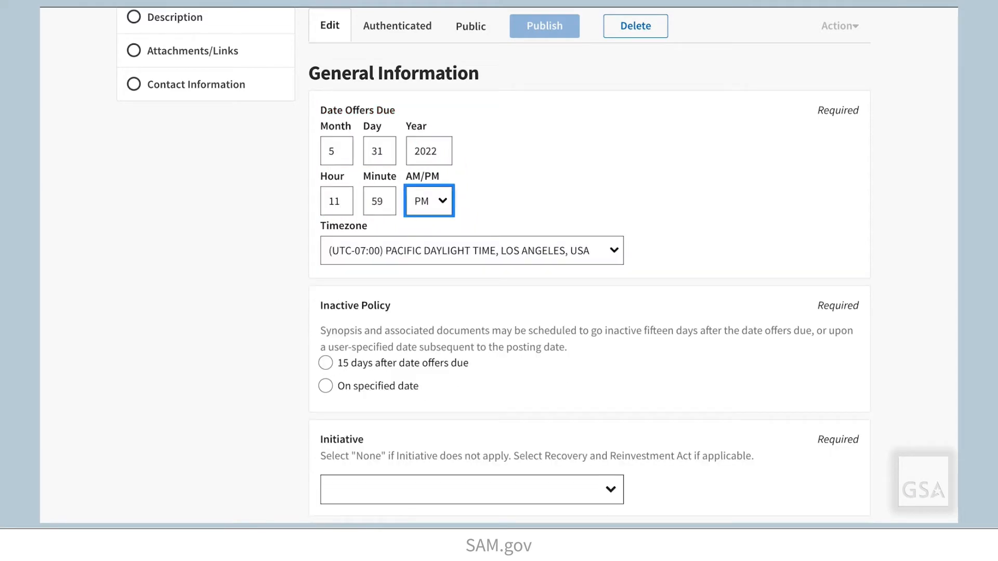
click(600, 252)
click(594, 306)
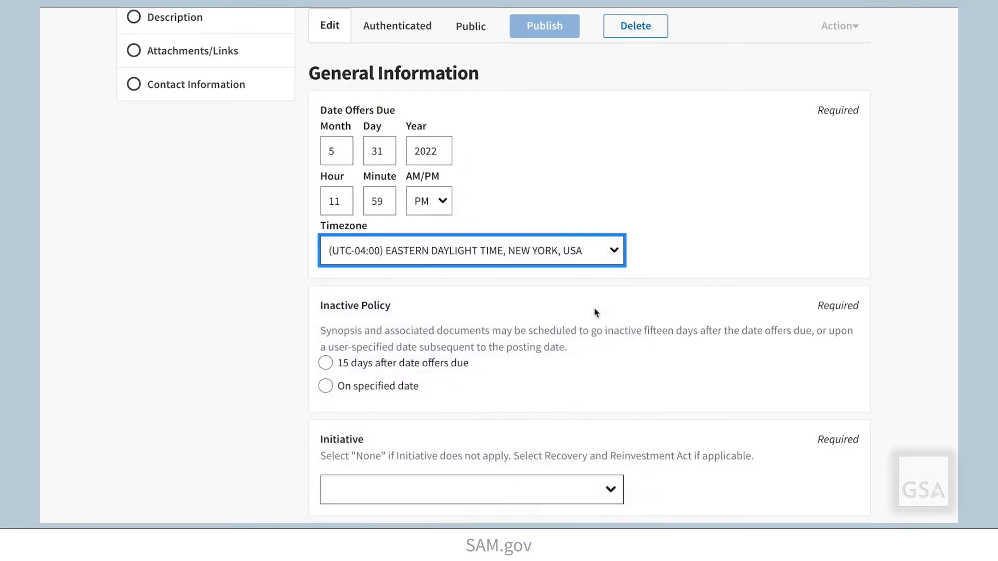
Set the inactive policy to a specified date and enter 6/1/2022 as the inactive date
click(326, 385)
click(339, 474)
text(6)
key(Tab)
text(1)
key(Tab)
text(2022)
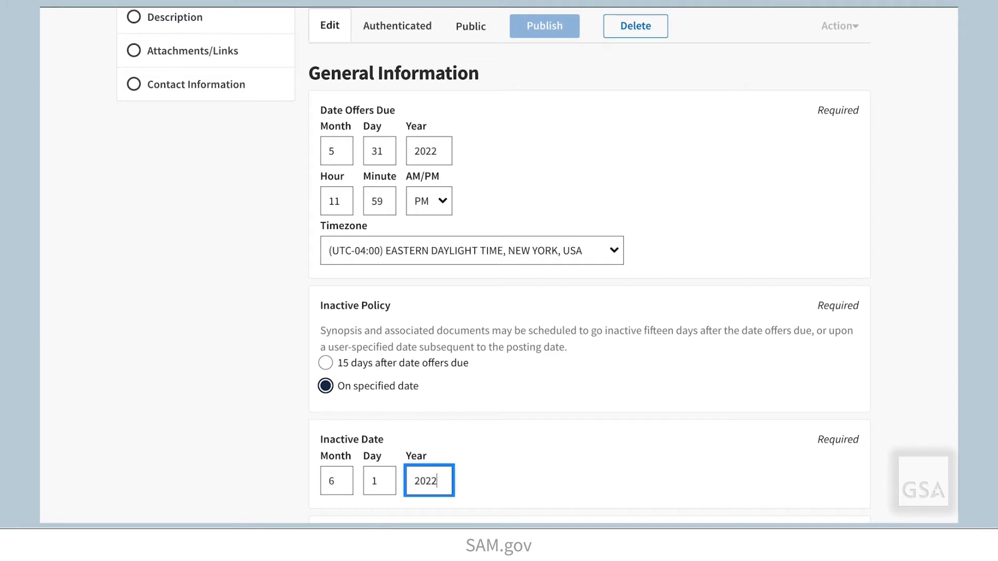
Set the notice's initiative to None and review the Interested Vendors List question
scroll(245, 490, down, 5)
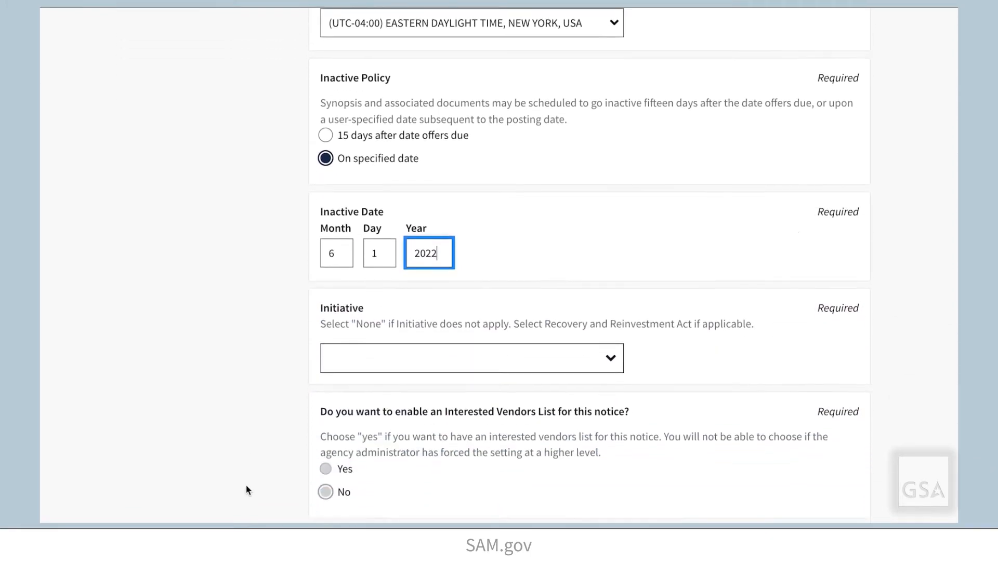
click(595, 312)
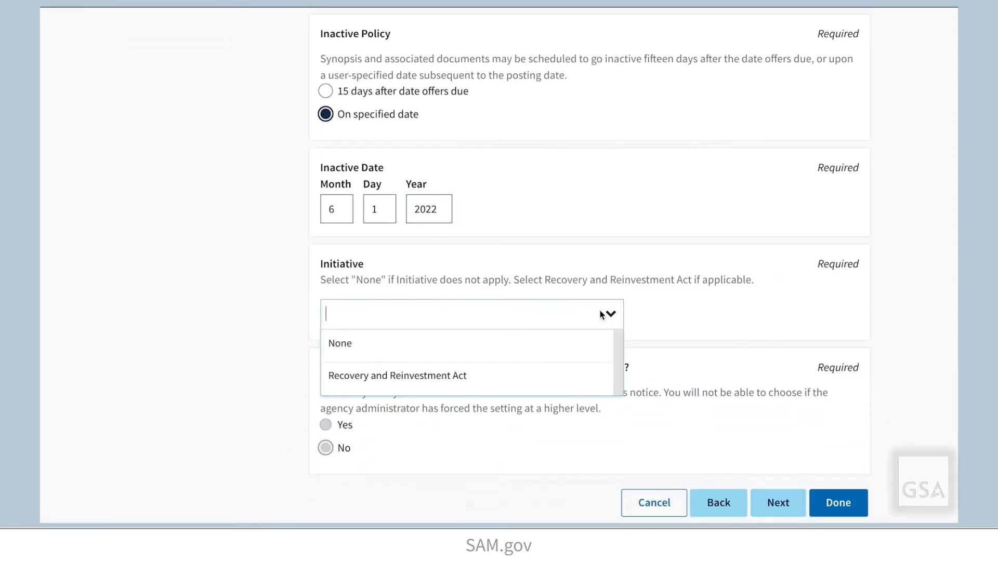
click(521, 345)
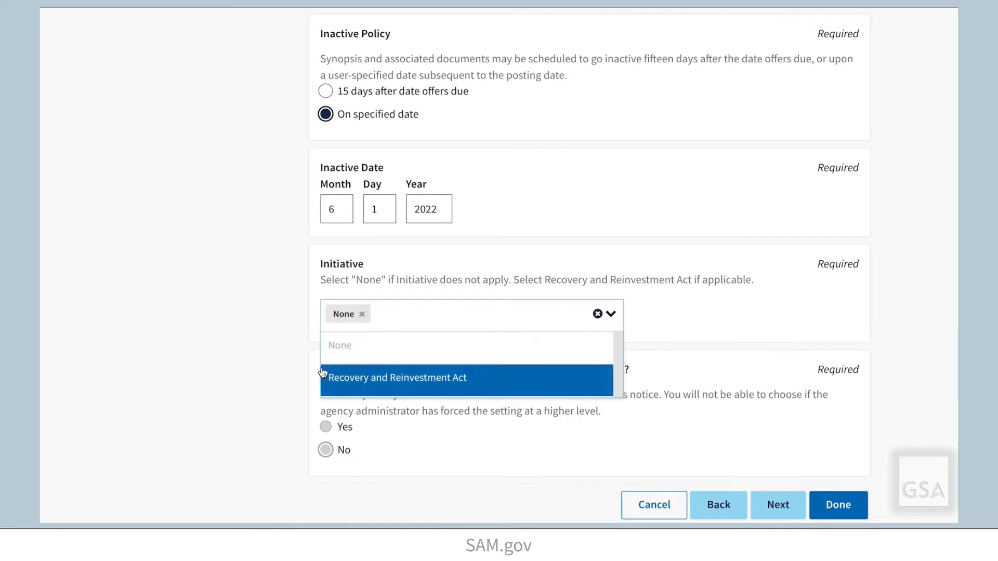
click(286, 371)
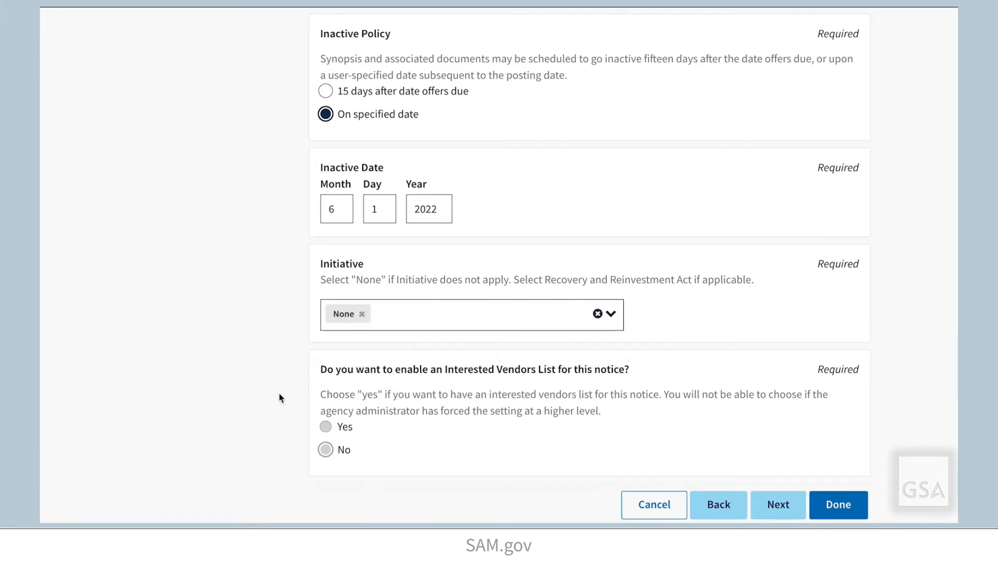
scroll(281, 395, down, 1)
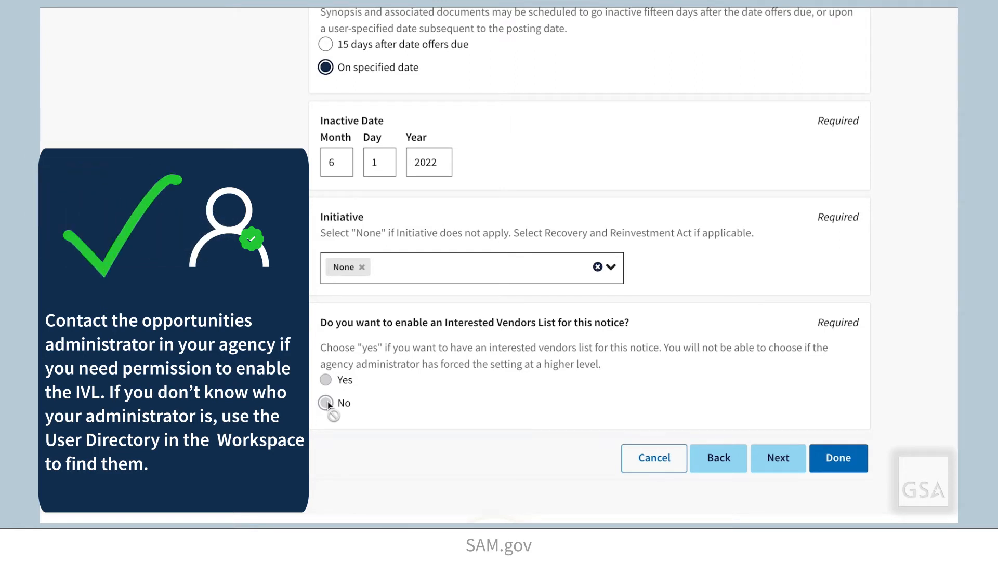
Continue to the Classification section and look through the available set-aside options without selecting one
click(765, 465)
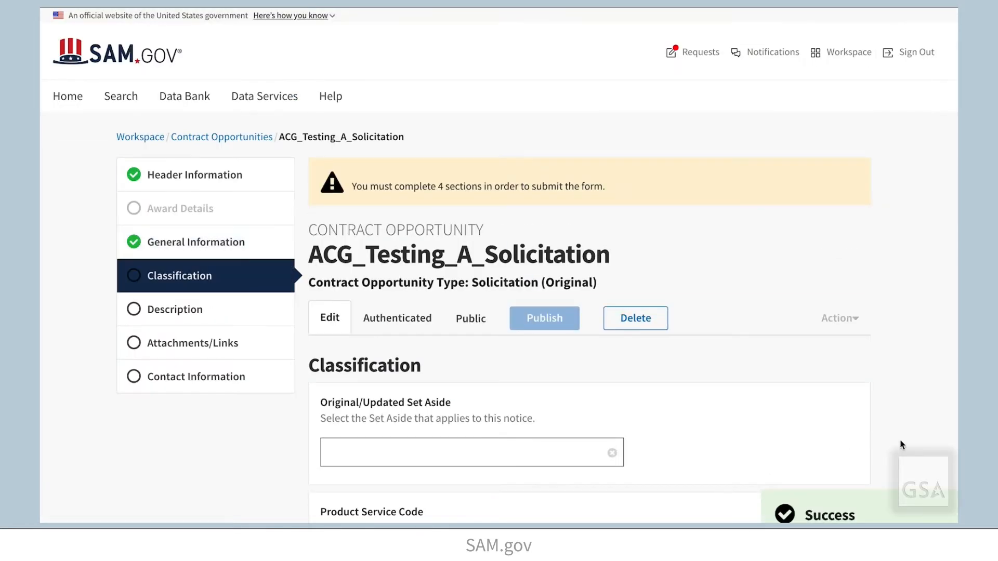
scroll(910, 438, down, 4)
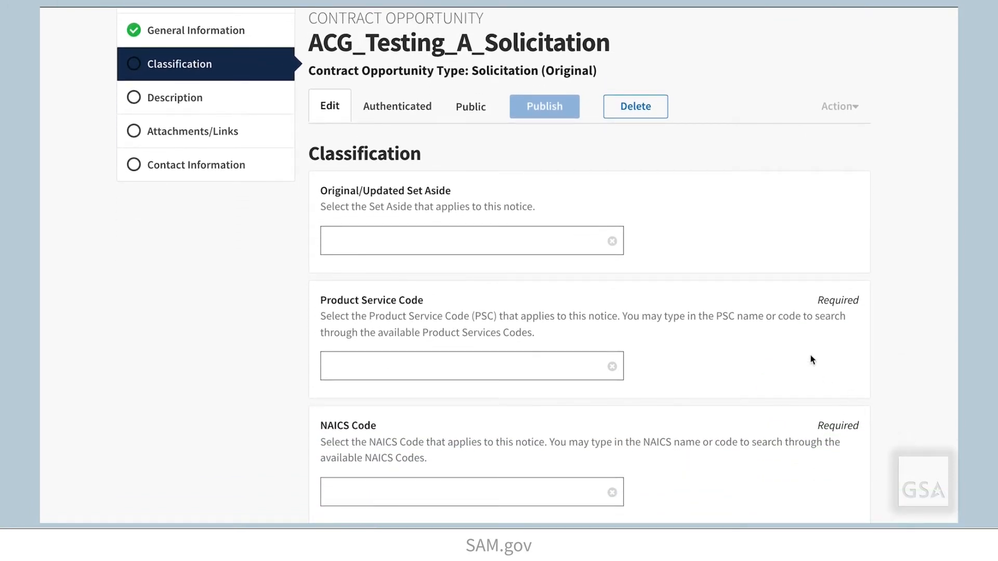
click(547, 245)
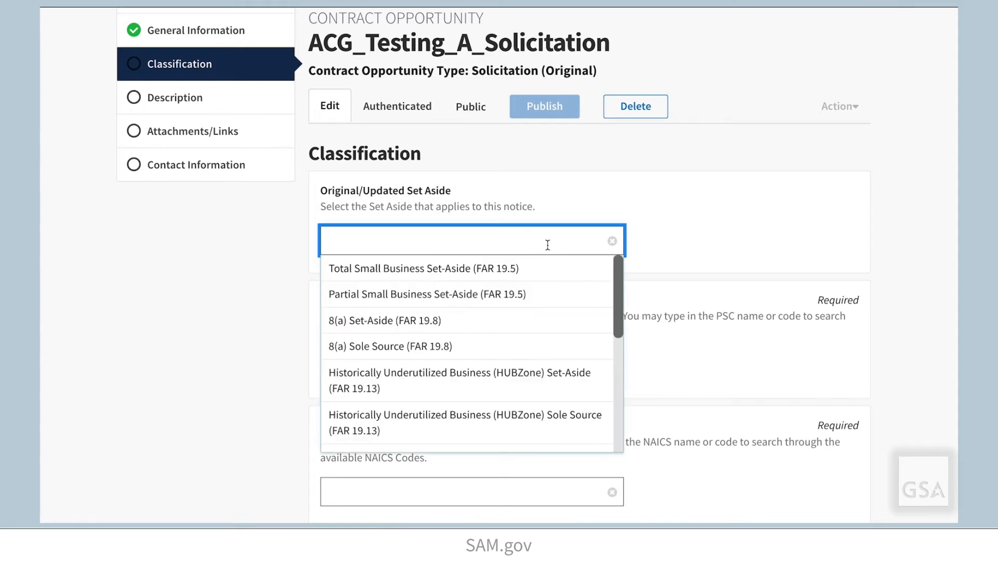
click(672, 343)
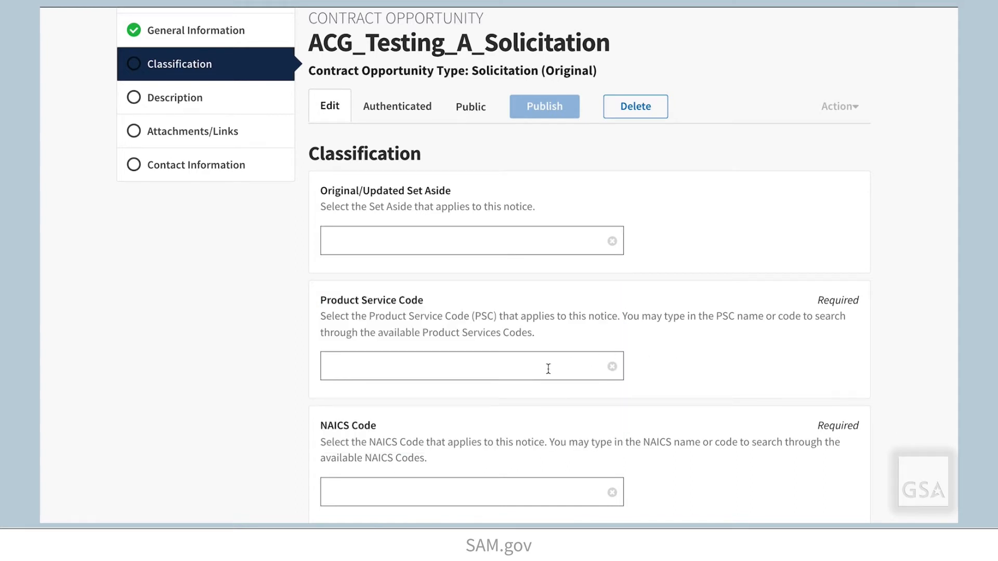
Set the Product Service Code to C1AA (Architect and Engineering, office buildings) and the NAICS code to 23622 - Commercial and Institutional Building Construction
click(548, 368)
text(c1aa)
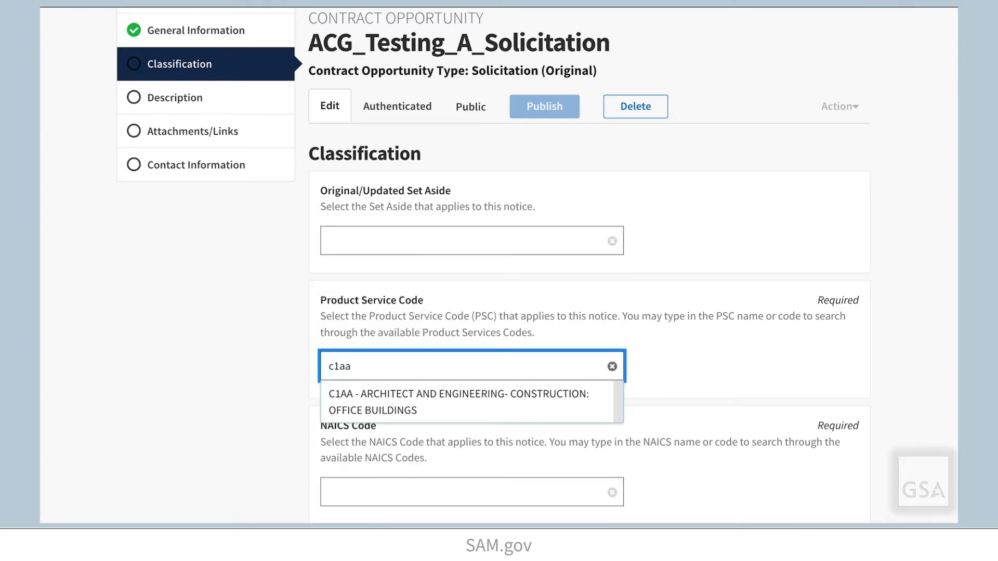
click(502, 414)
scroll(479, 458, down, 1)
click(476, 430)
text(23622)
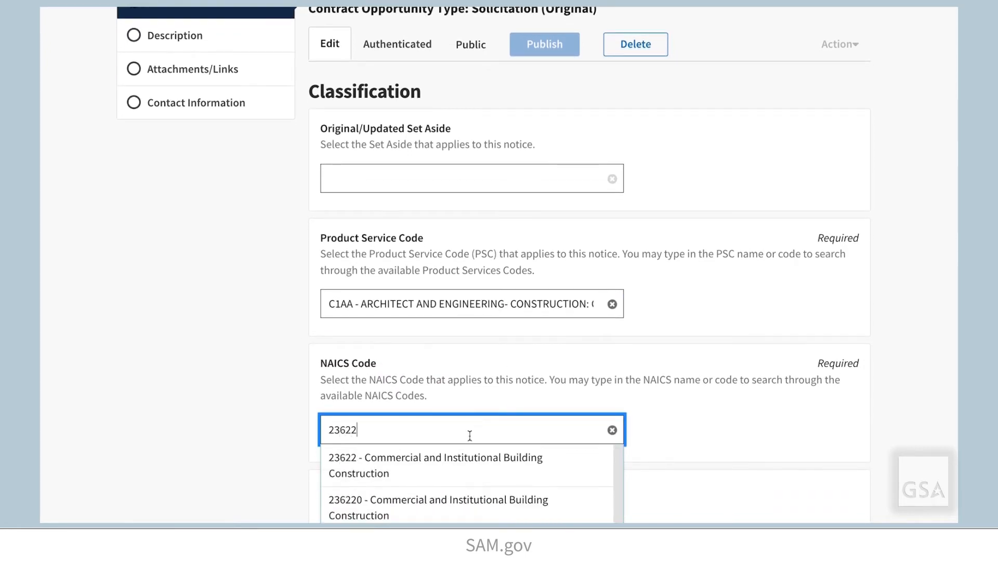
click(459, 470)
Set the place of performance to USA - UNITED STATES, zip 20001, city Washington, and continue to the Description section
scroll(289, 456, down, 5)
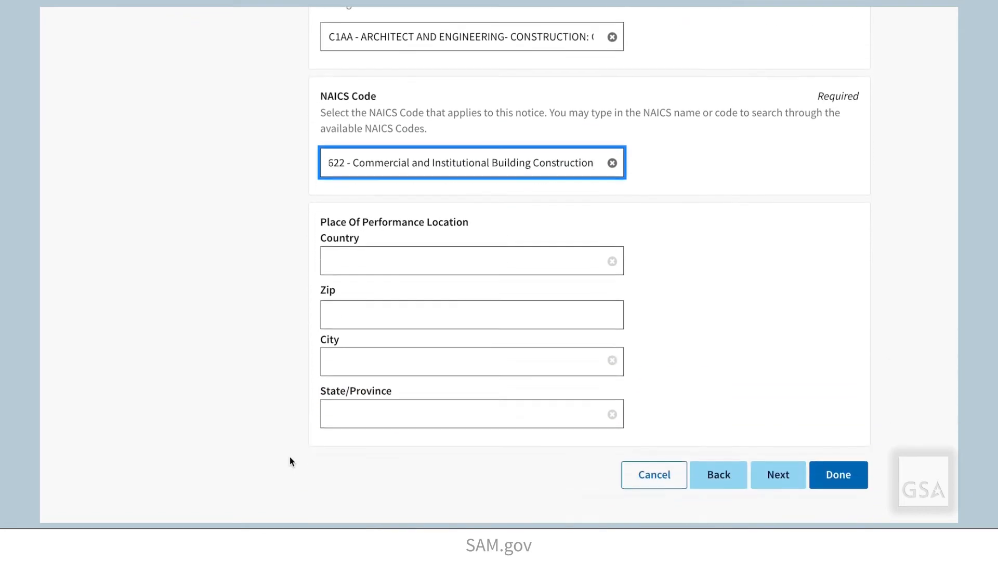
click(401, 244)
click(392, 264)
click(390, 287)
text(20001)
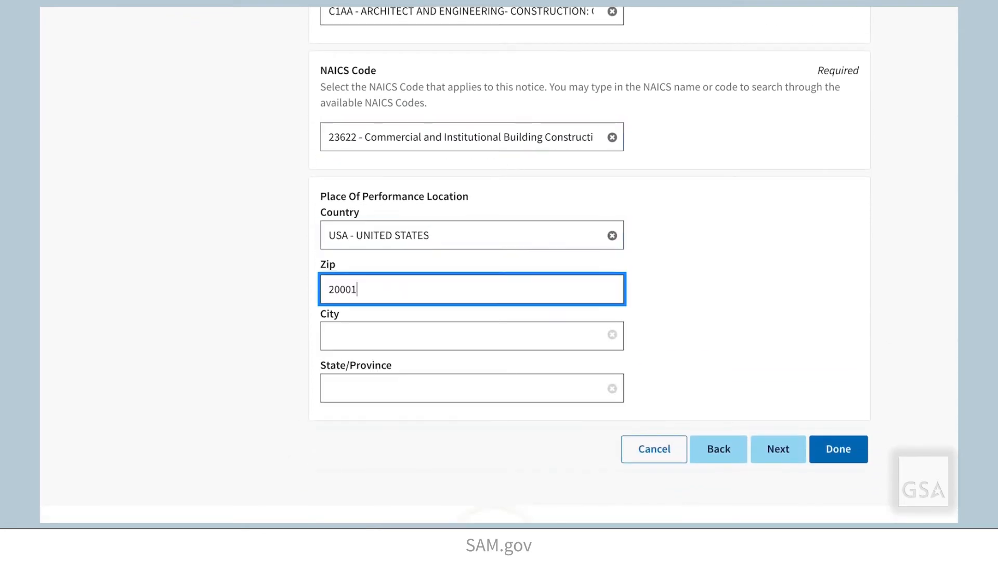
click(397, 334)
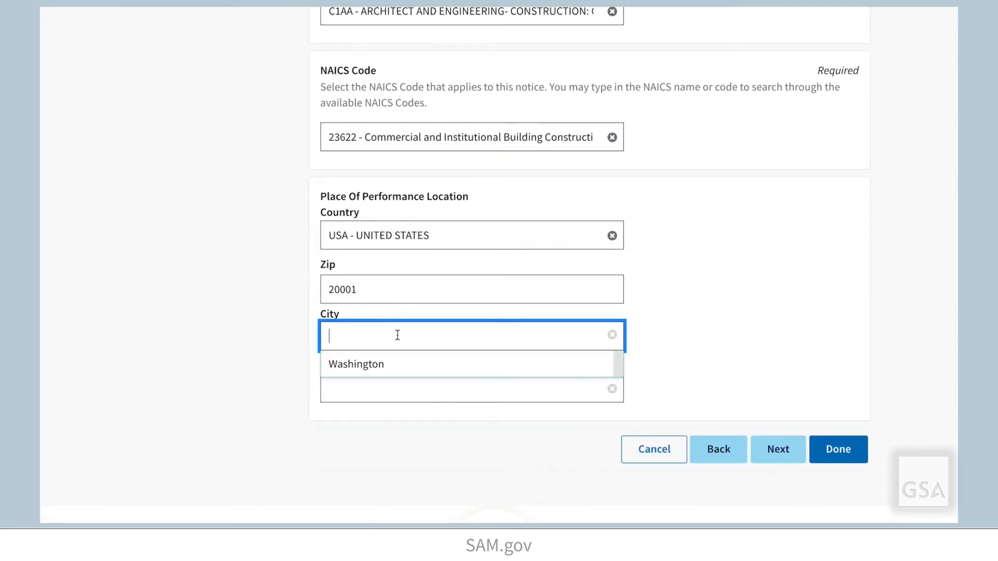
click(392, 362)
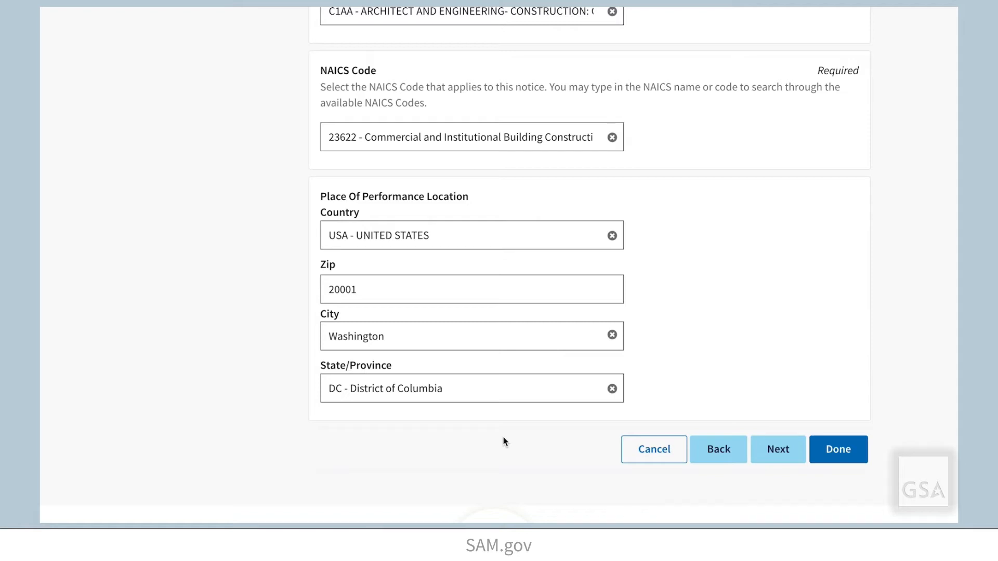
click(778, 450)
Enter "Testing entering a solicitation." as the notice's description
scroll(929, 378, down, 5)
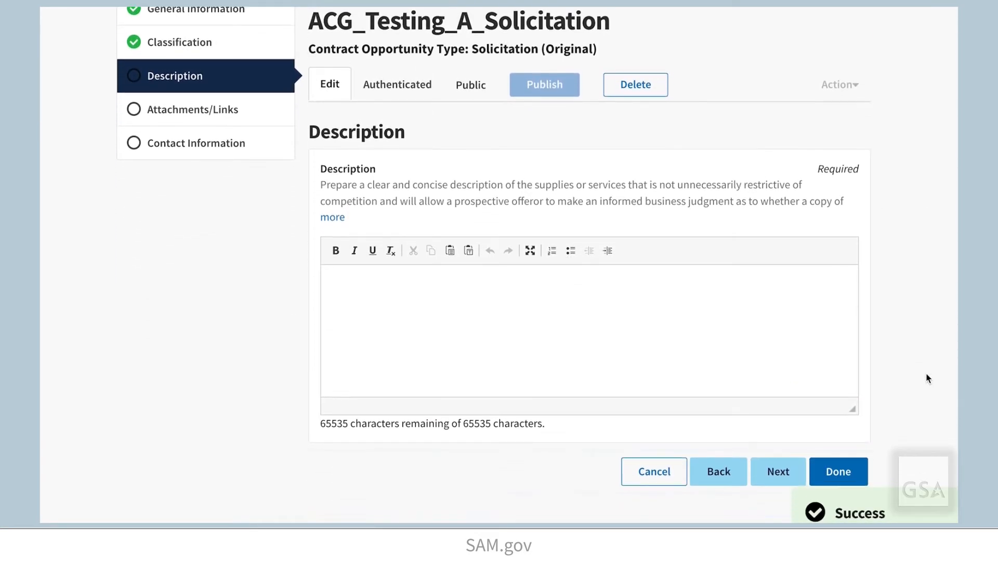
click(710, 340)
text(Testin)
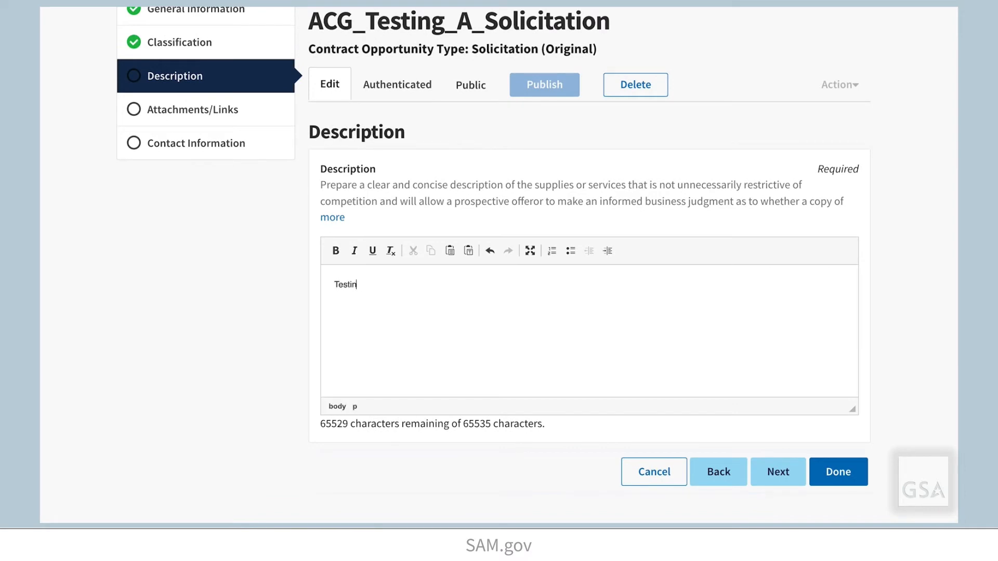
text(g entering a solicitation.)
Make the word "Testing" in the description bold and continue to the Attachments/Links section
drag(361, 286, 333, 278)
click(335, 250)
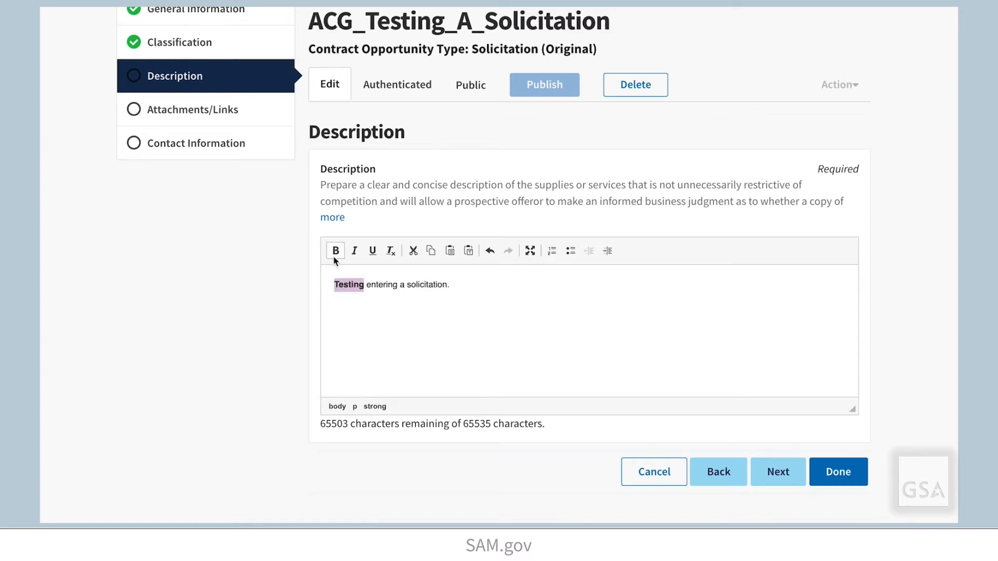
click(471, 285)
click(776, 480)
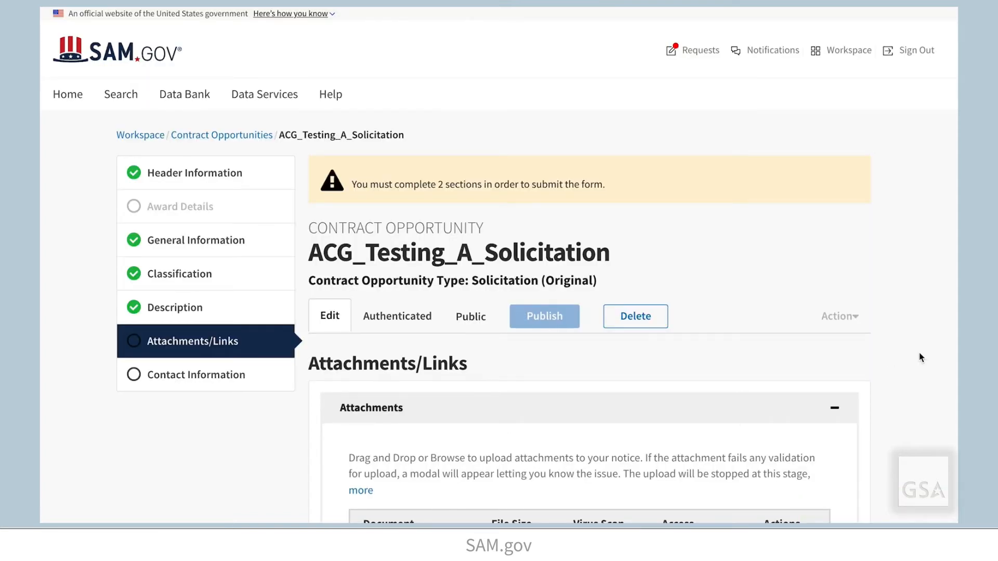
Upload Specifications.pdf from the Opportunity Documents folder as an attachment to the notice
scroll(921, 357, down, 5)
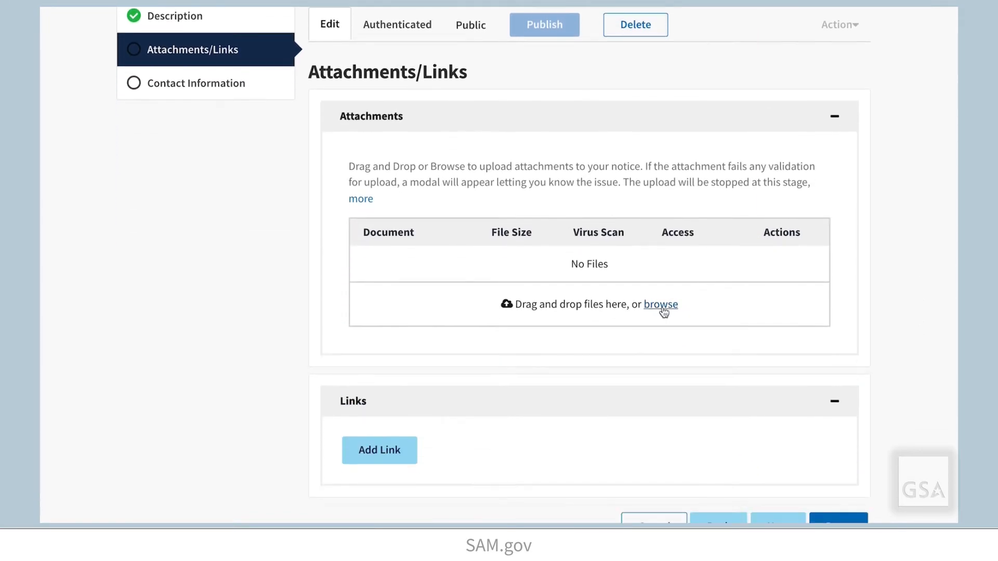
click(662, 307)
click(435, 176)
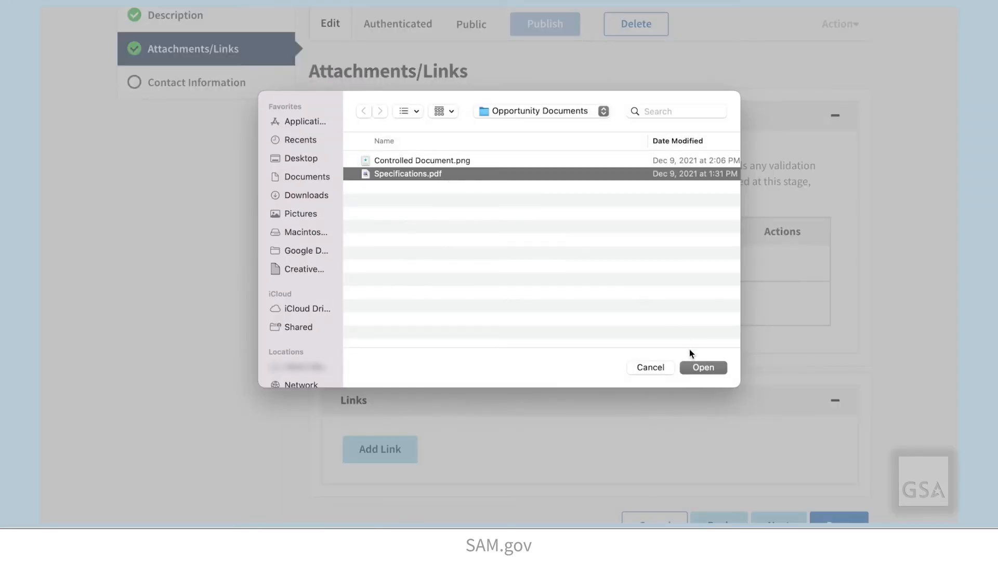
click(703, 367)
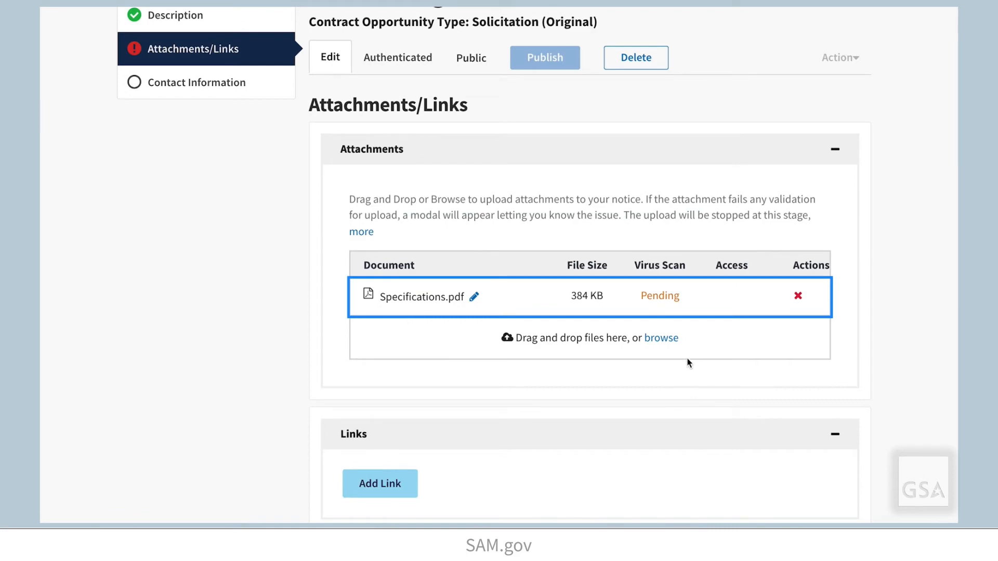
Attach Controlled Document.png to the notice and secure it with the RA - Request Access setting
click(666, 342)
click(519, 161)
click(703, 366)
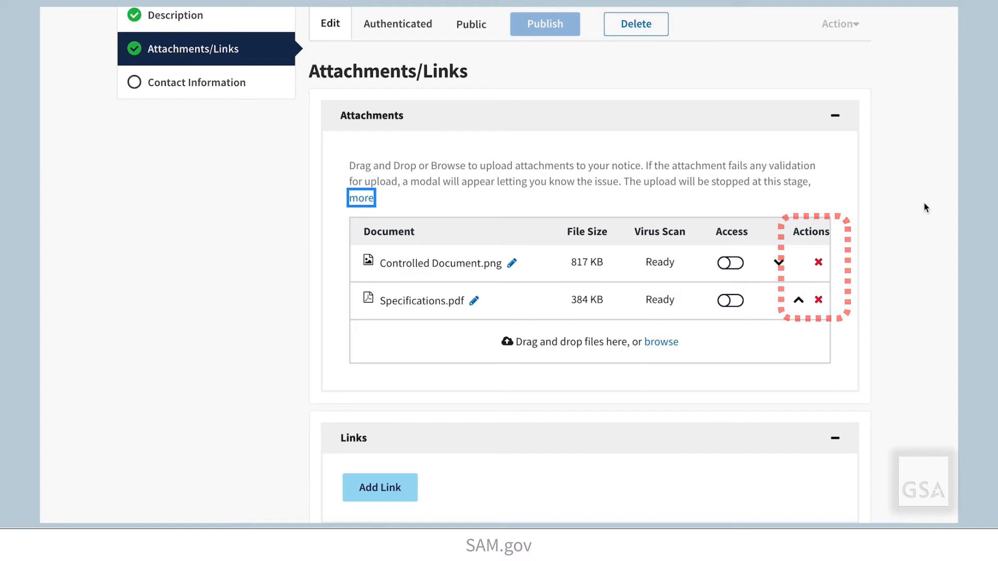
click(728, 267)
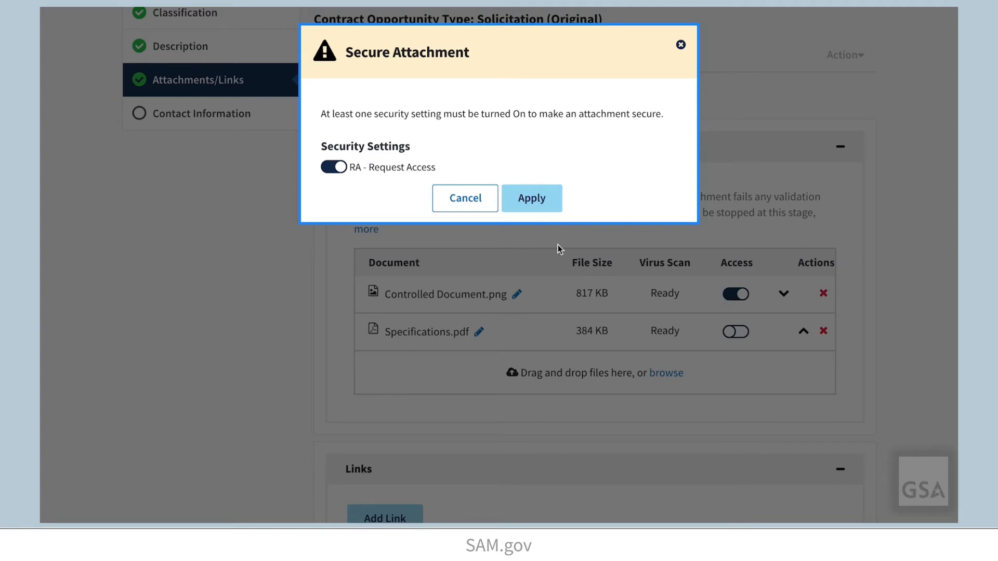
click(537, 207)
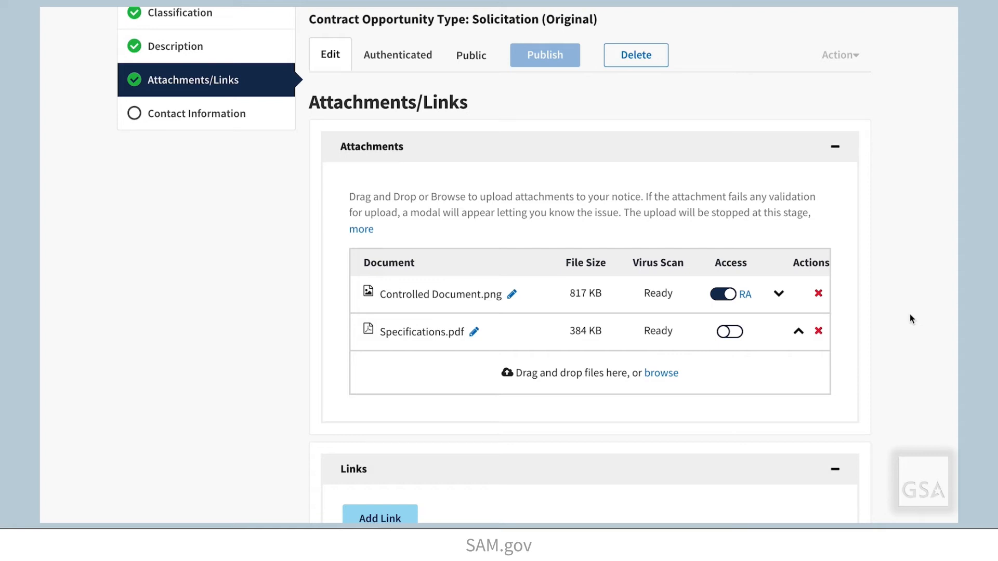
scroll(909, 315, down, 3)
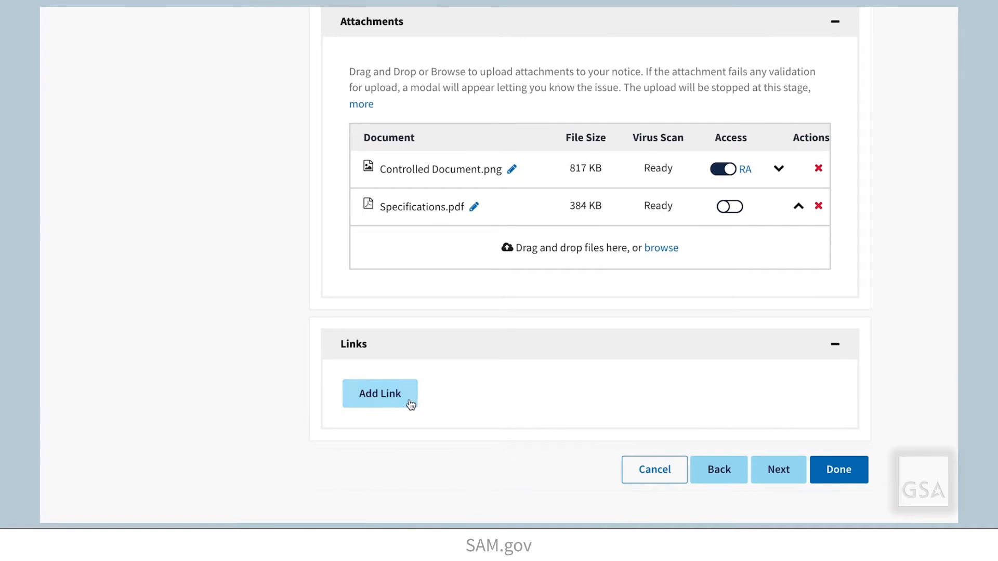
click(411, 405)
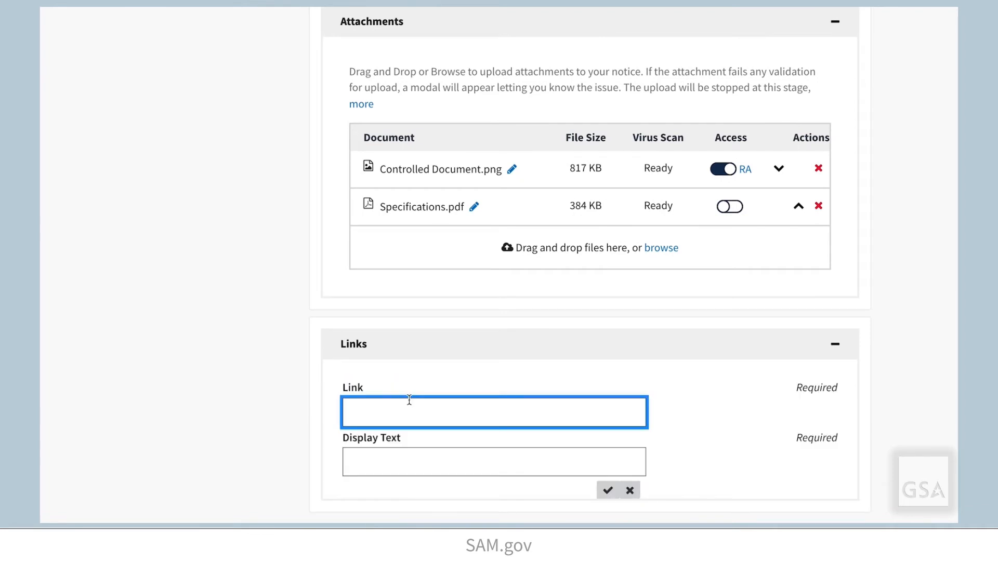
text(http://www.gsa.gov)
key(Tab)
text(GSA Website)
click(605, 491)
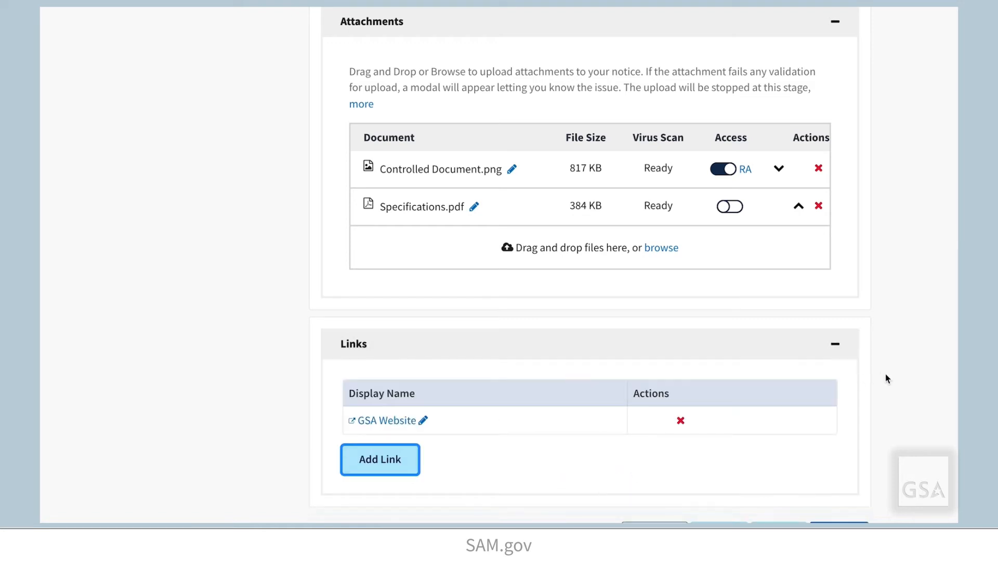
scroll(885, 378, down, 2)
click(791, 445)
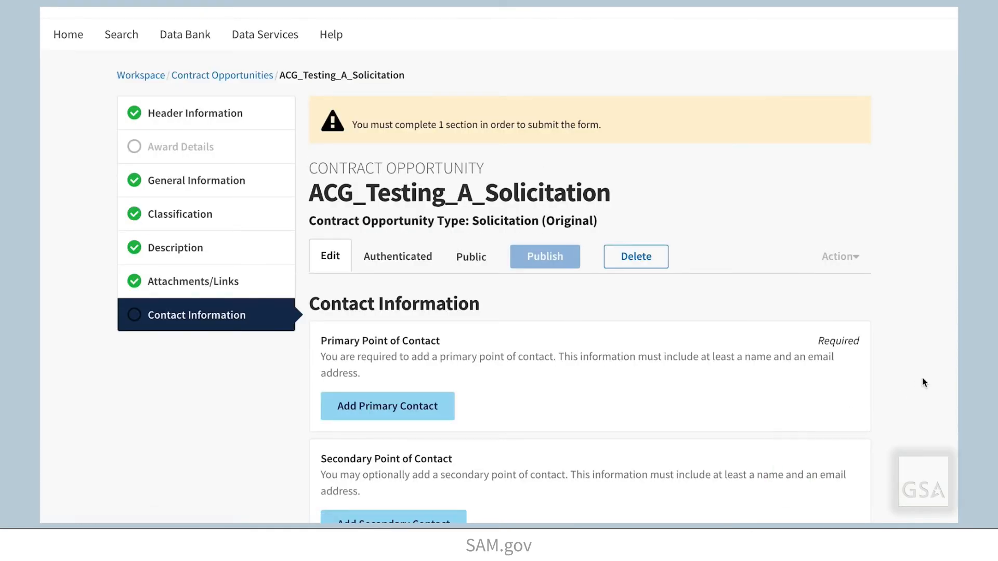
Add the primary point of contact with the contact's name and e-mail address, and finish the notice form
scroll(923, 383, down, 3)
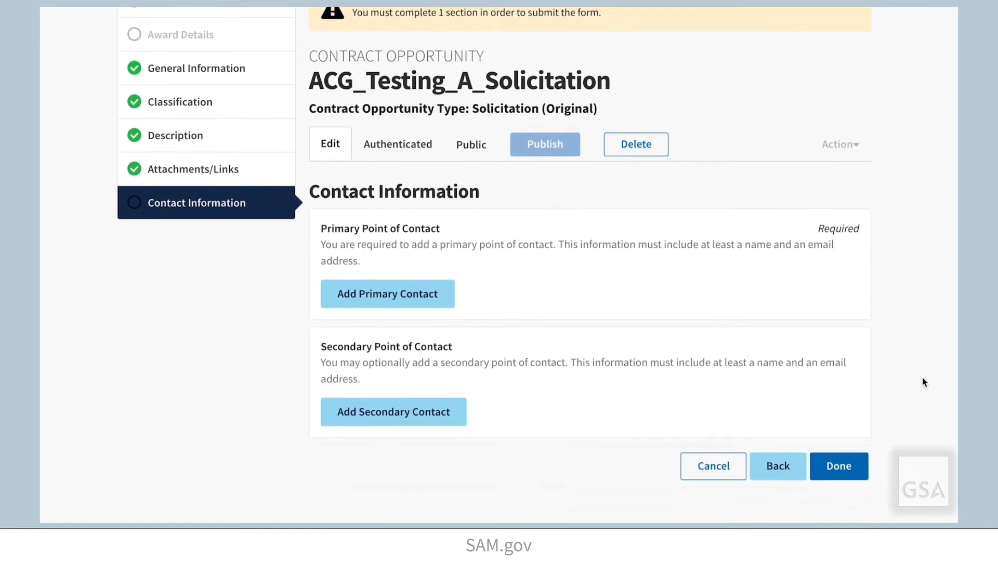
click(423, 263)
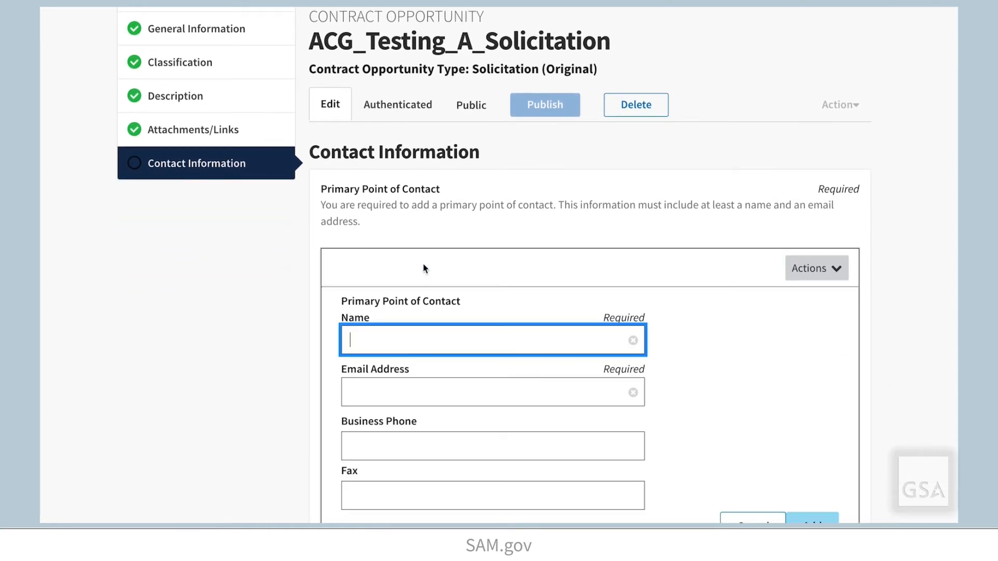
key(Tab)
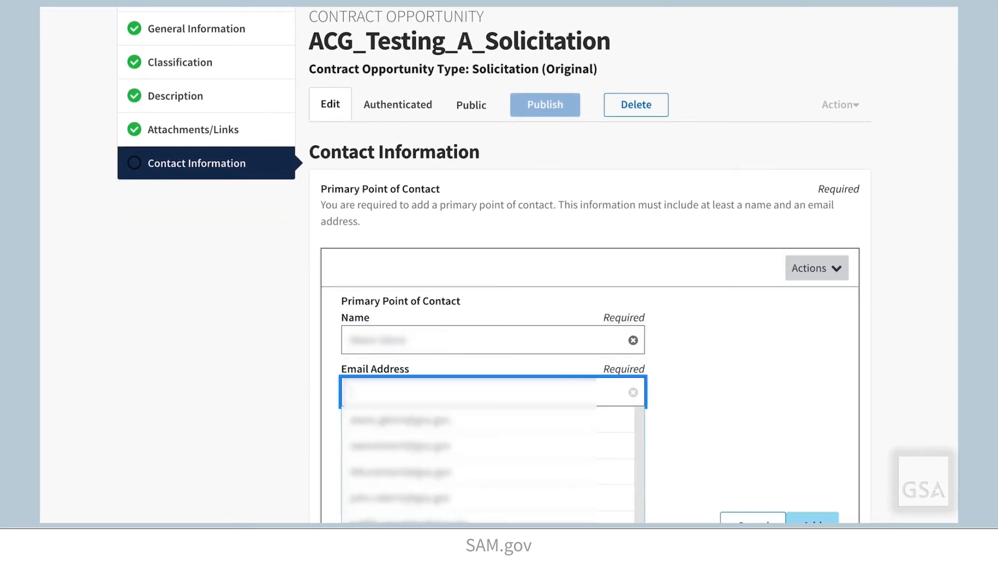
key(Down)
key(Return)
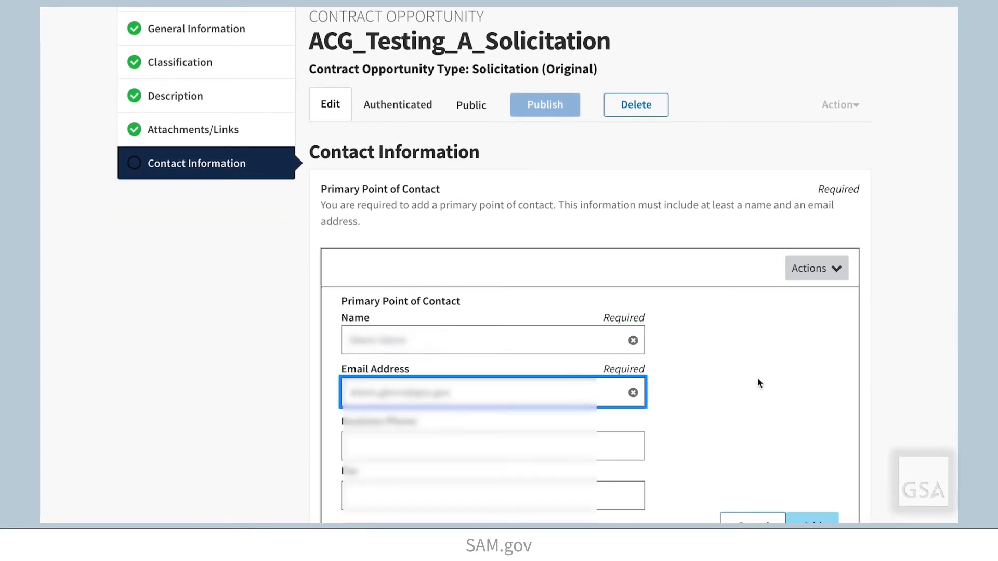
scroll(757, 381, down, 2)
click(812, 435)
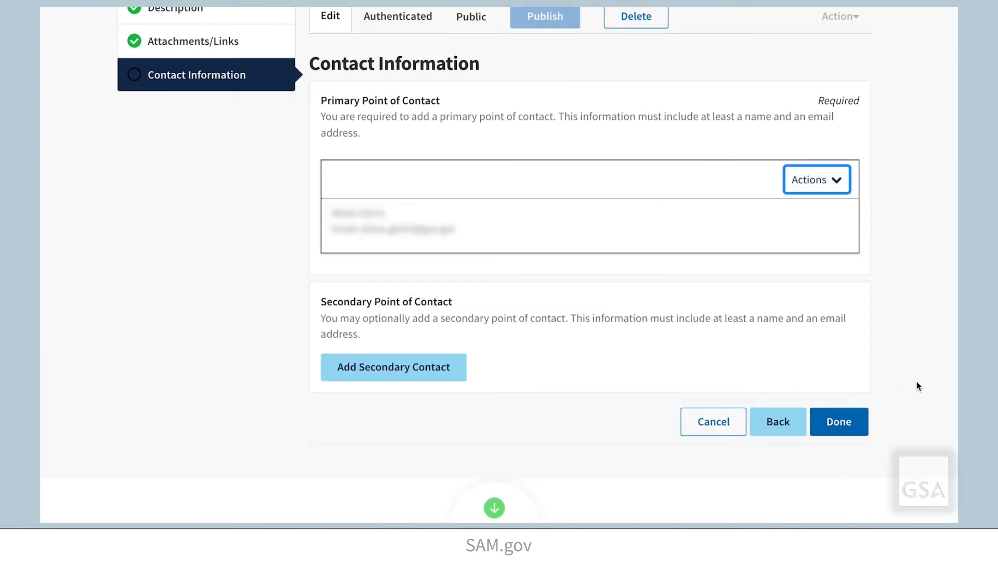
click(864, 431)
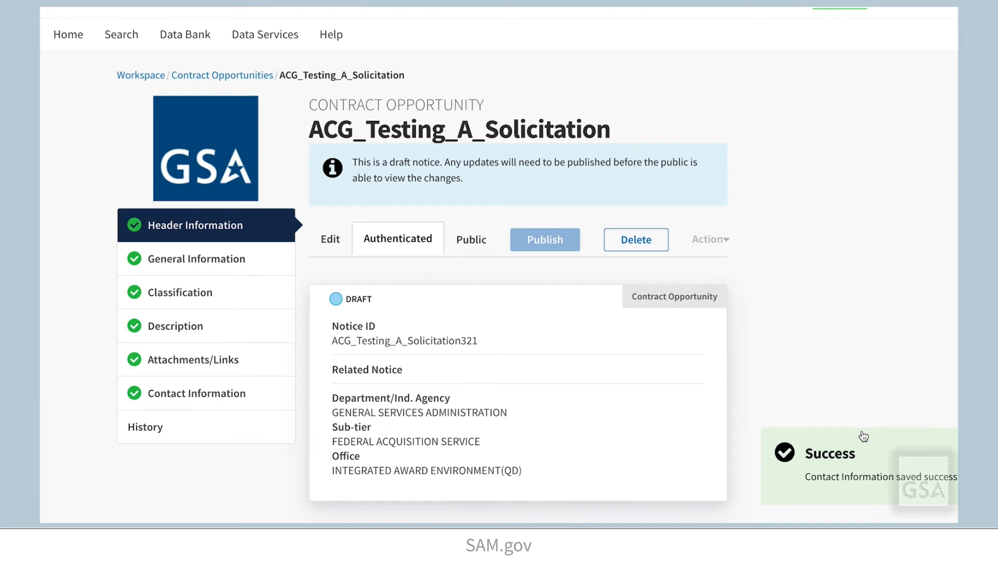
Review the sections of the draft notice ACG_Testing_A_Solicitation and publish it to SAM.gov
scroll(858, 348, down, 2)
scroll(858, 349, down, 4)
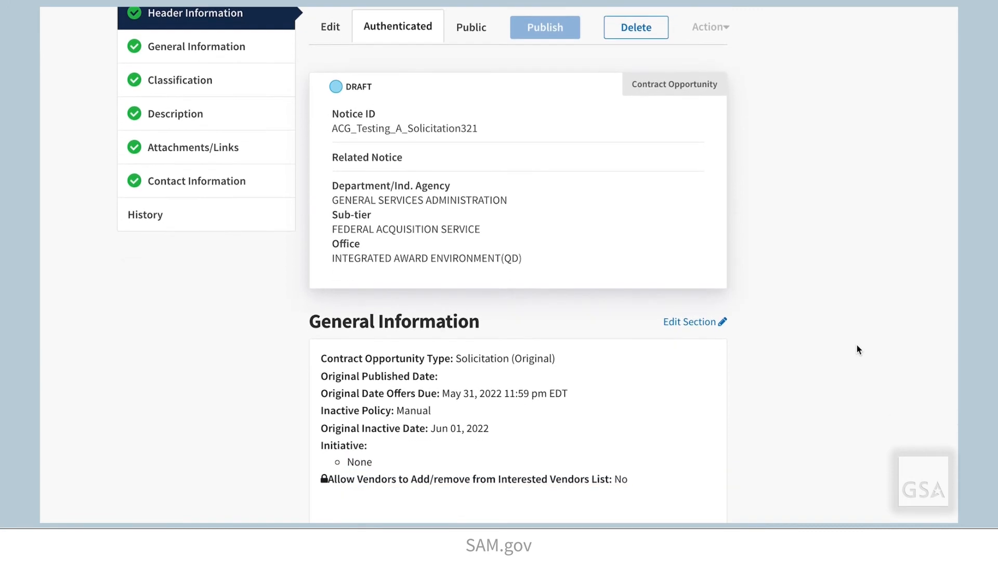
scroll(858, 349, down, 13)
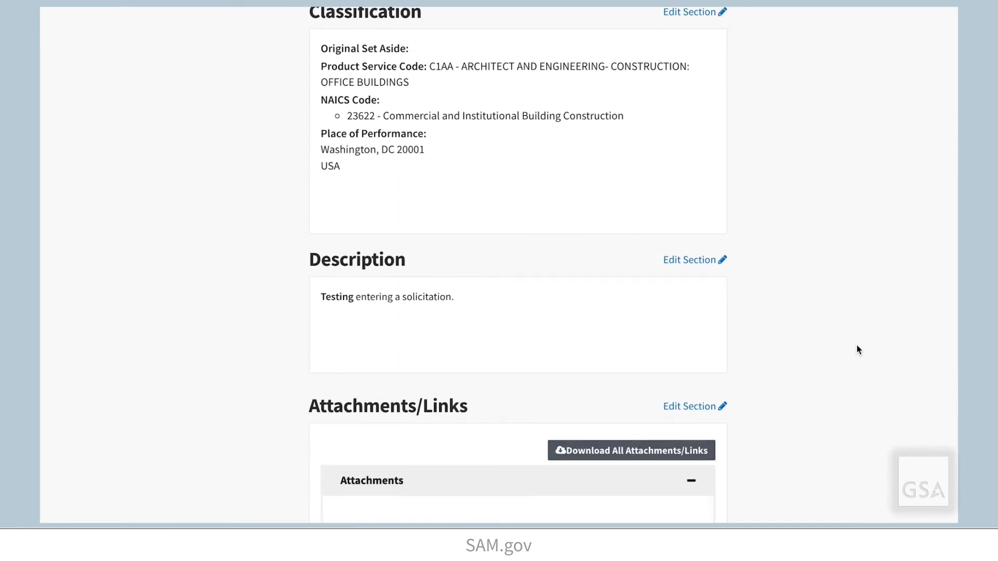
scroll(859, 350, down, 2)
scroll(859, 349, up, 10)
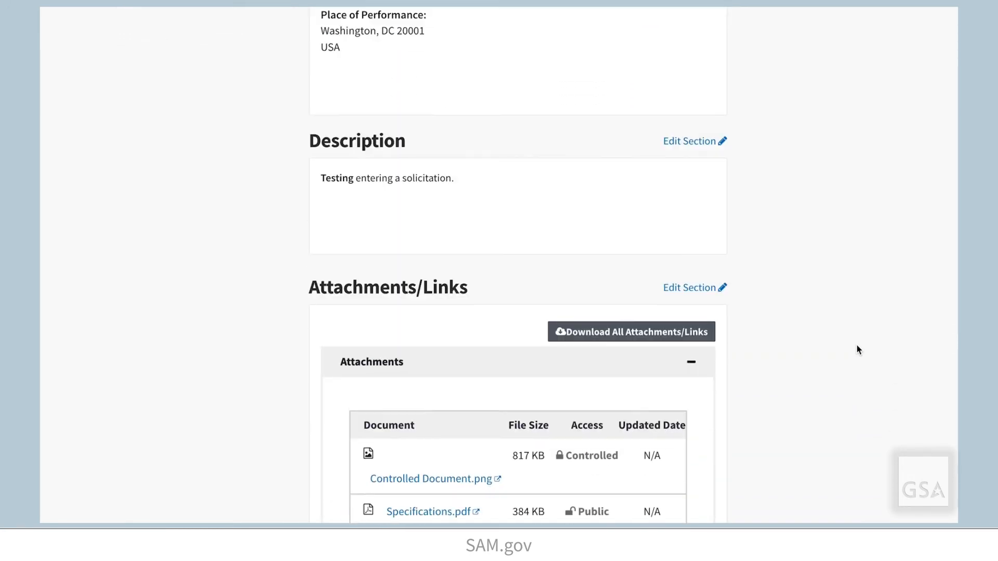
scroll(856, 346, up, 7)
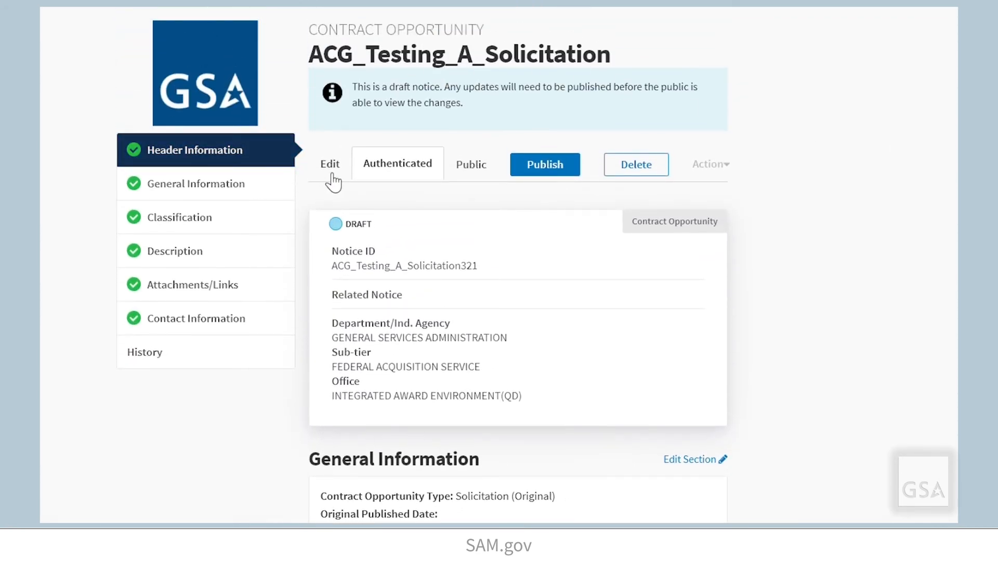
click(570, 174)
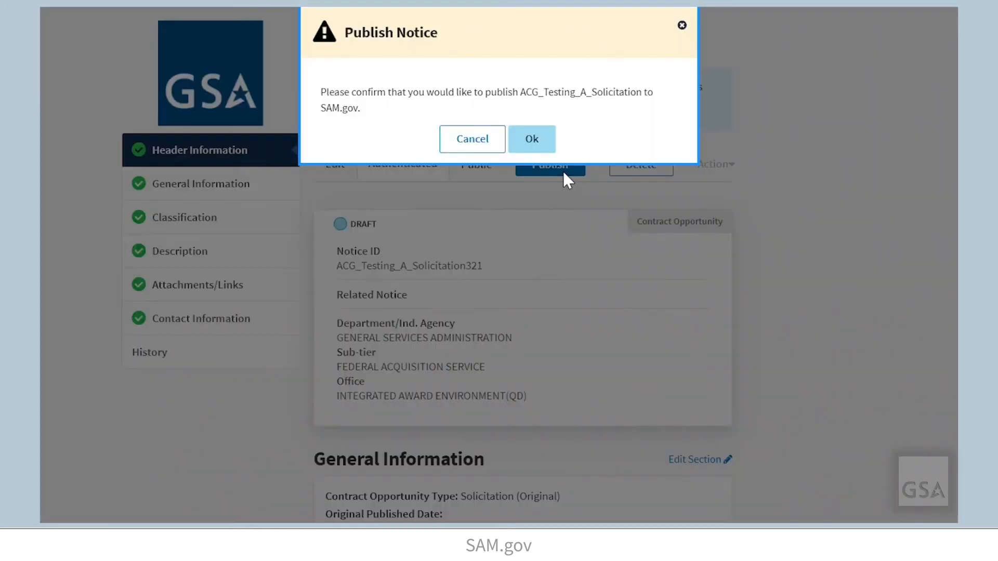
click(527, 148)
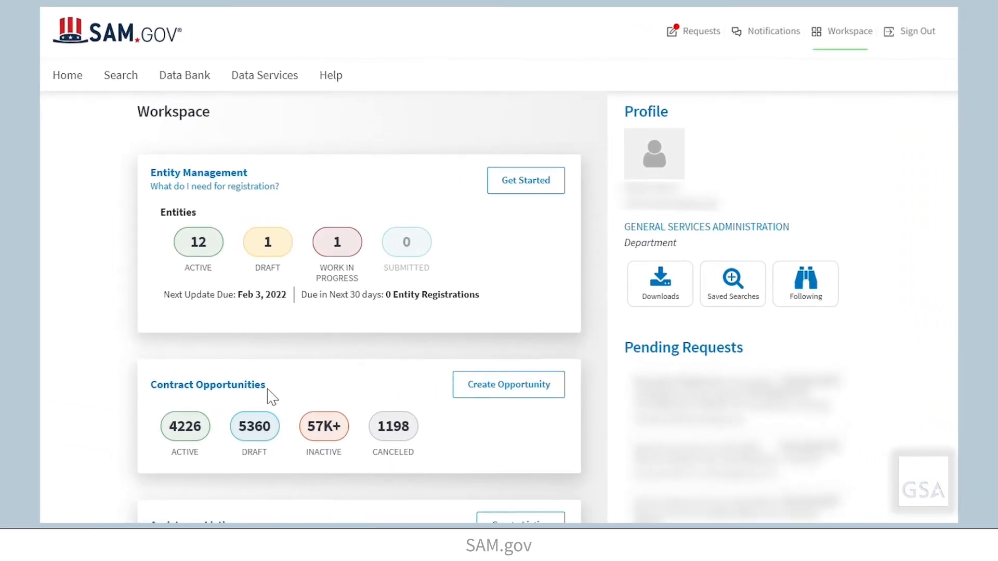
Filter the workspace's contract opportunities by the keyword "acg" and open the ACG_Testing_A_Solicitation notice
click(263, 393)
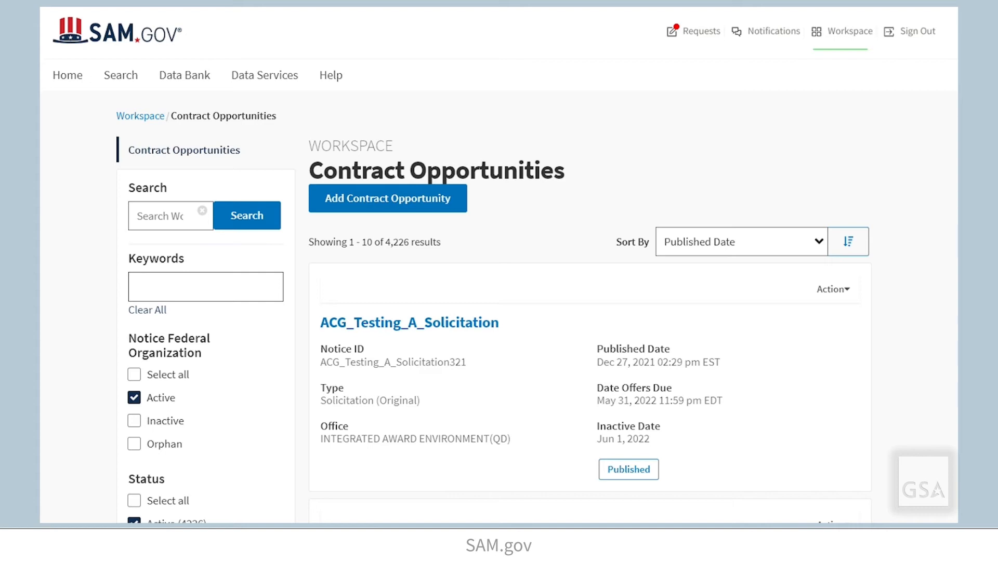
click(243, 295)
text(acg)
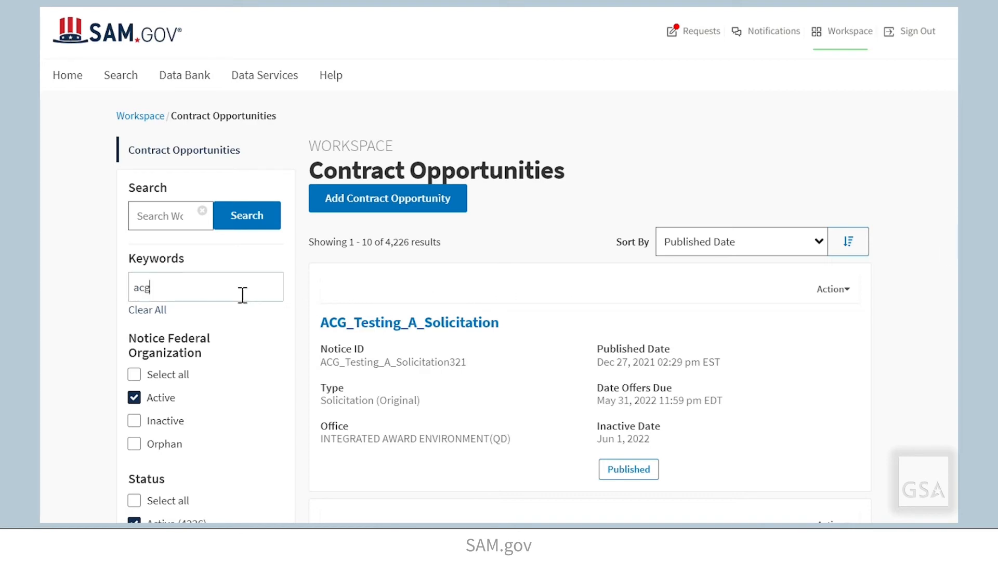
key(Return)
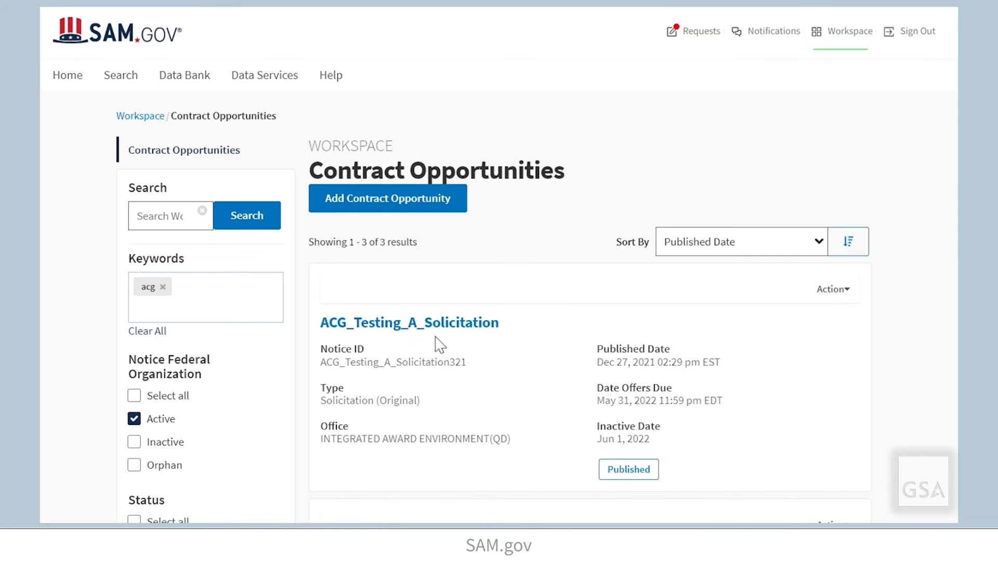
click(445, 335)
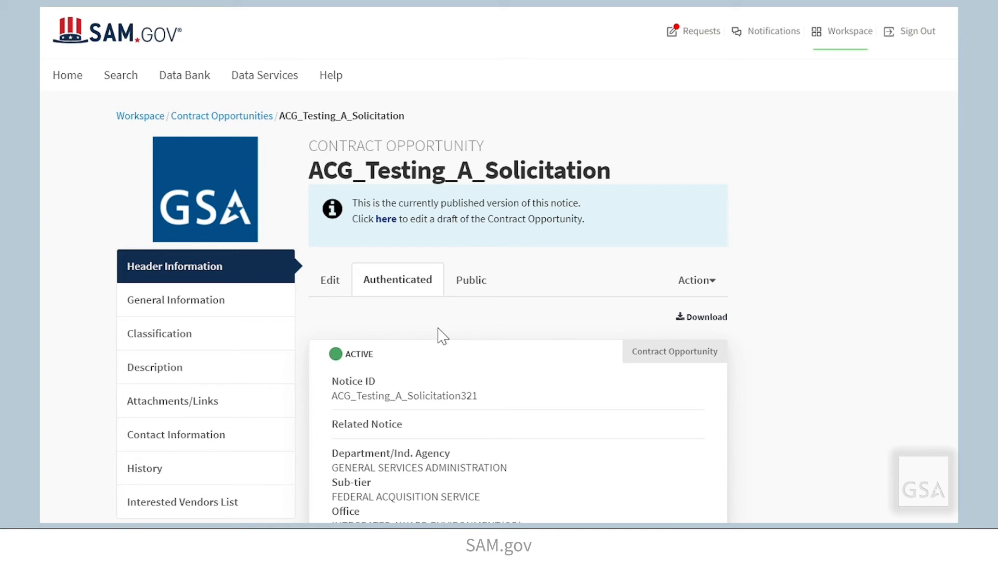
Start a draft revision of the published notice and go past its Header Information to the General Information section
click(335, 286)
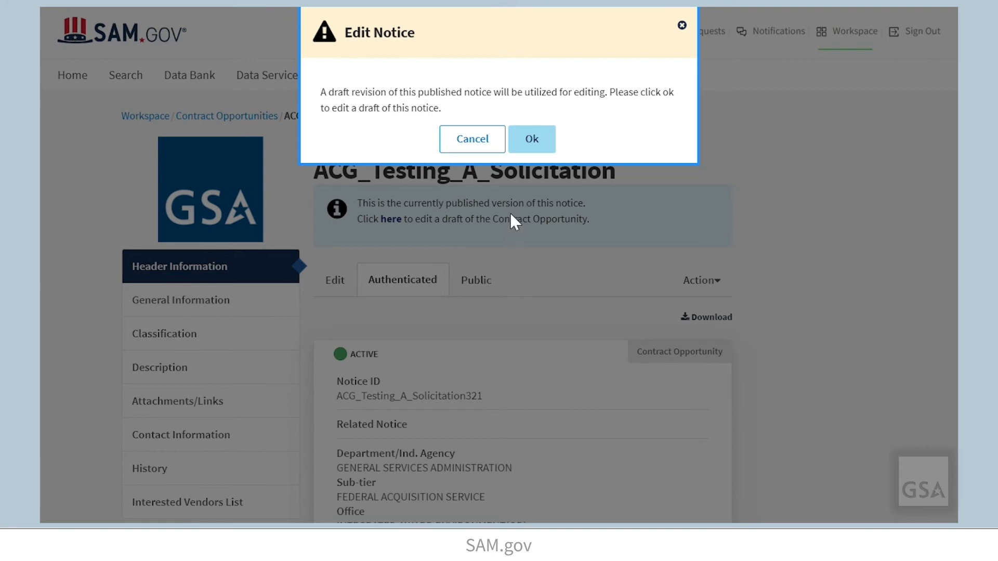
click(531, 139)
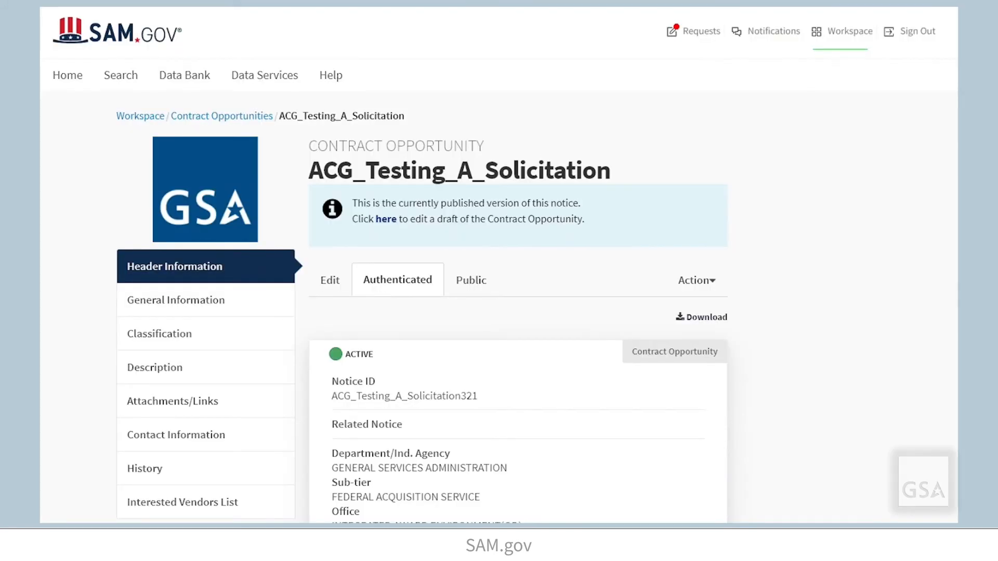
scroll(499, 280, down, 3)
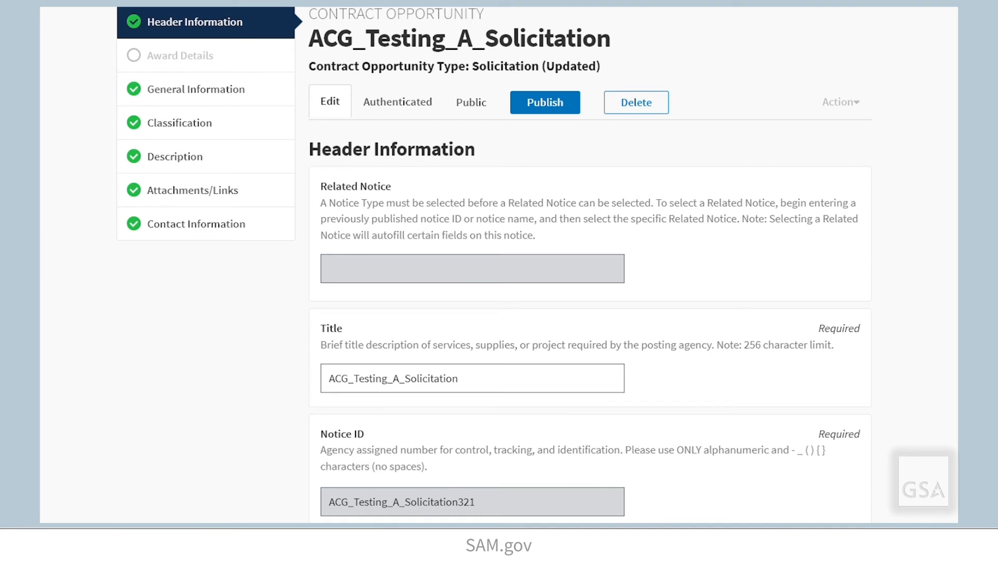
scroll(922, 416, down, 5)
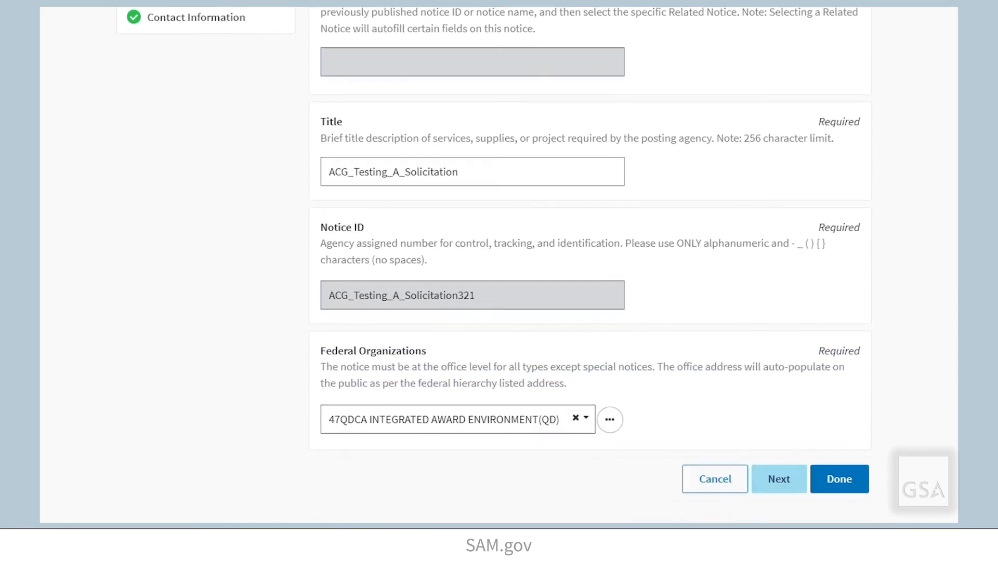
click(805, 433)
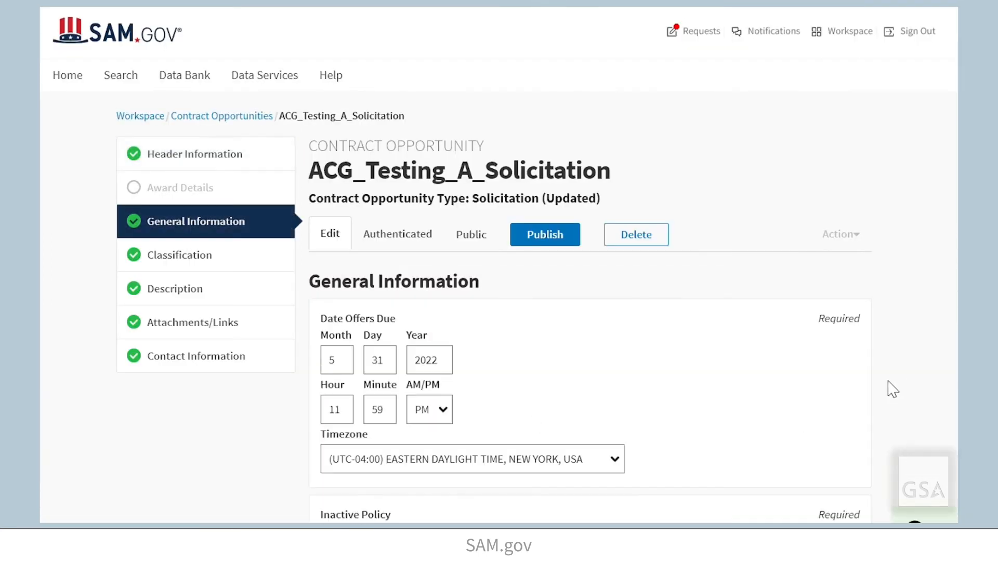
Set the notice's Date Offers Due to June 15, 2022 and continue to the Classification section
scroll(919, 379, down, 4)
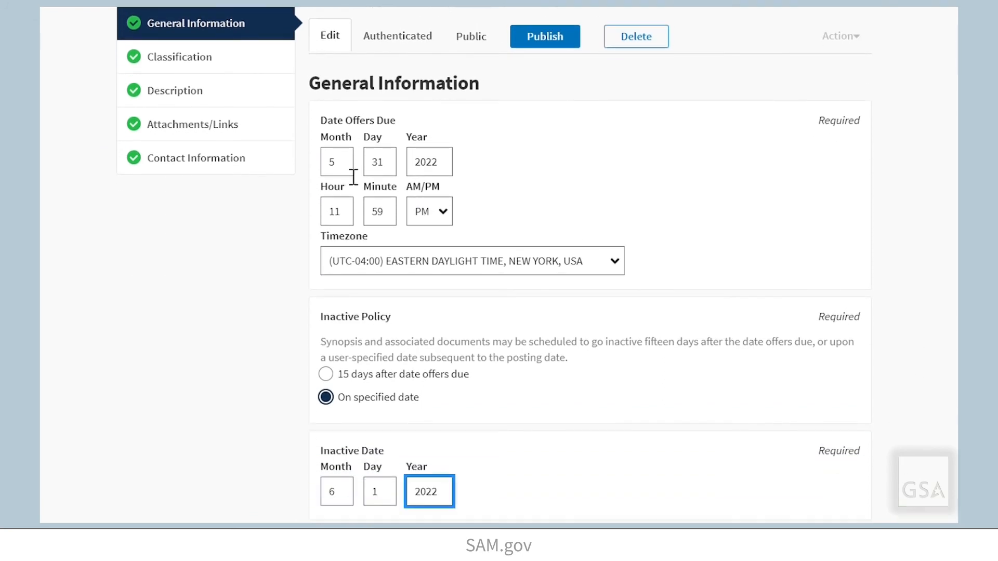
drag(343, 168, 308, 165)
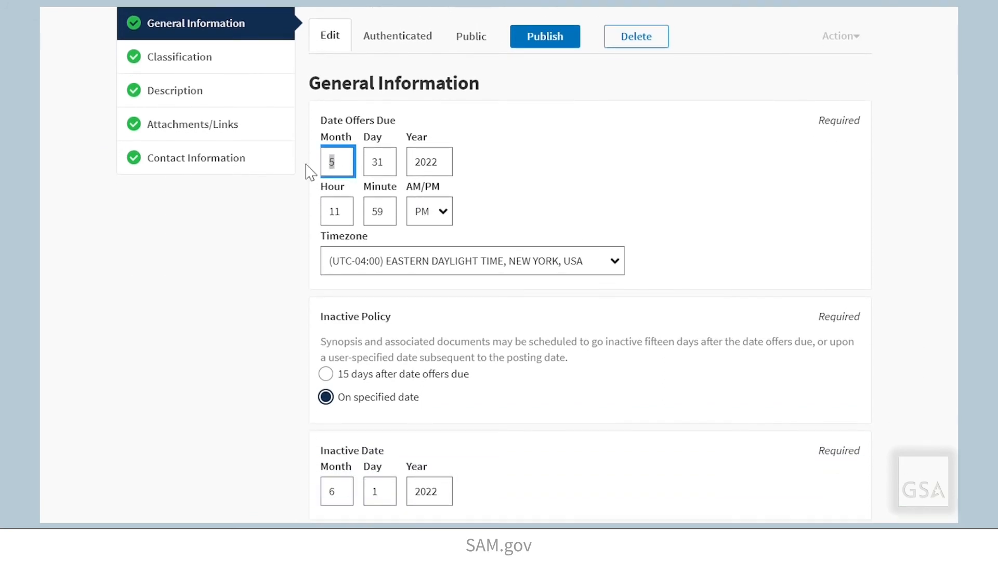
click(393, 175)
key(BackSpace)
key(BackSpace)
click(357, 296)
key(BackSpace)
text(6)
click(387, 297)
text(15)
key(Tab)
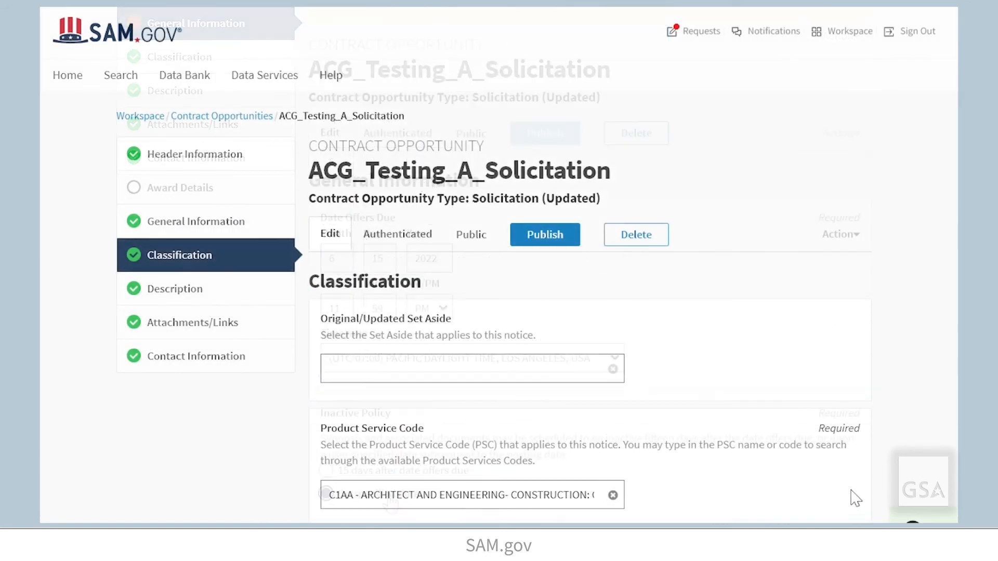
Delete the notice's text in the Description section and undo that deletion
click(225, 293)
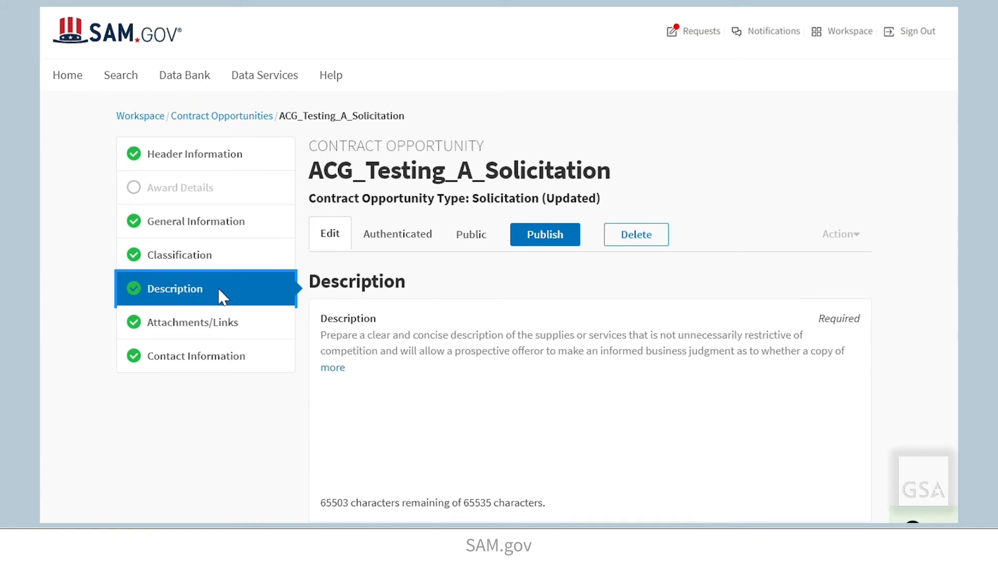
drag(450, 445, 248, 425)
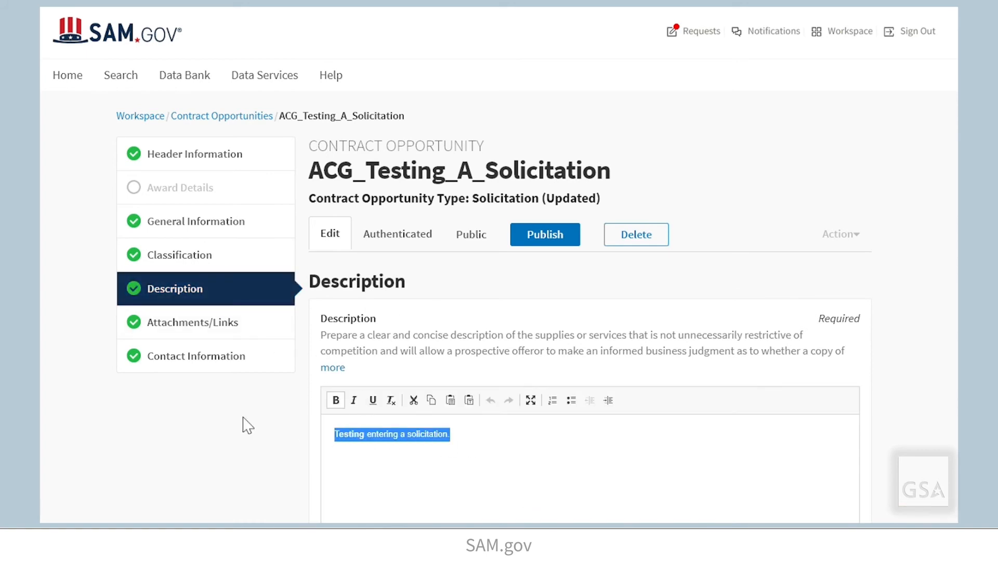
key(Delete)
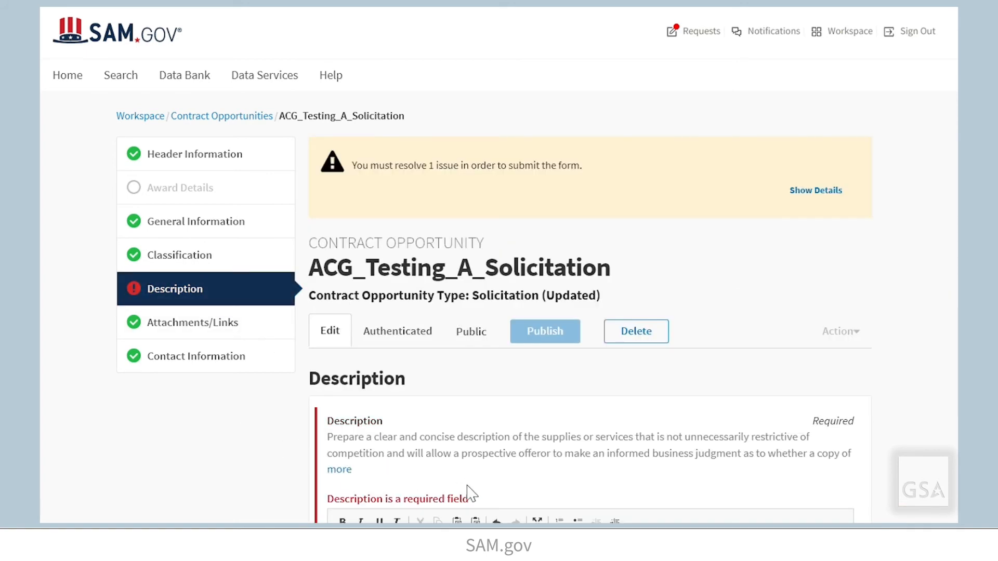
scroll(539, 504, down, 1)
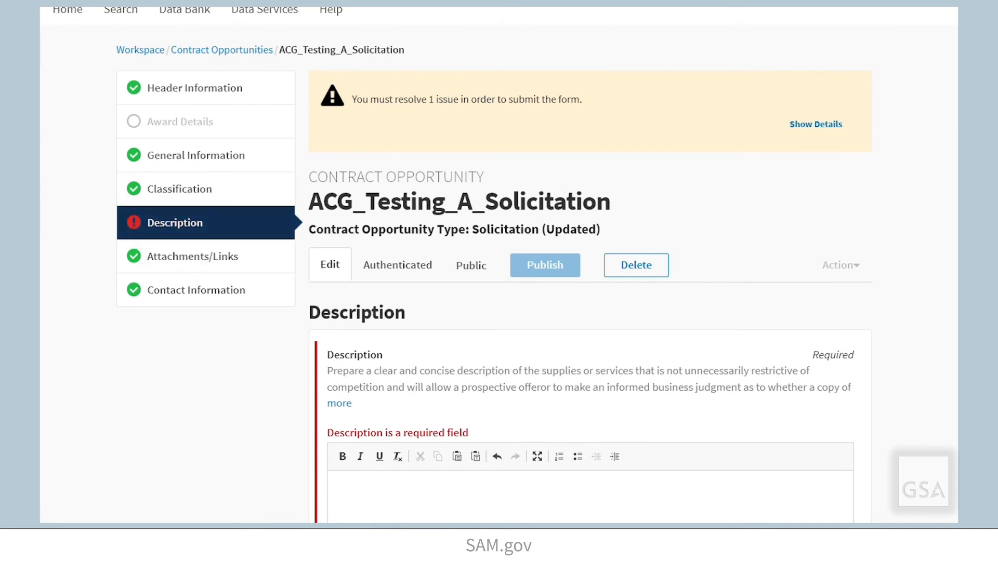
key(ctrl+z)
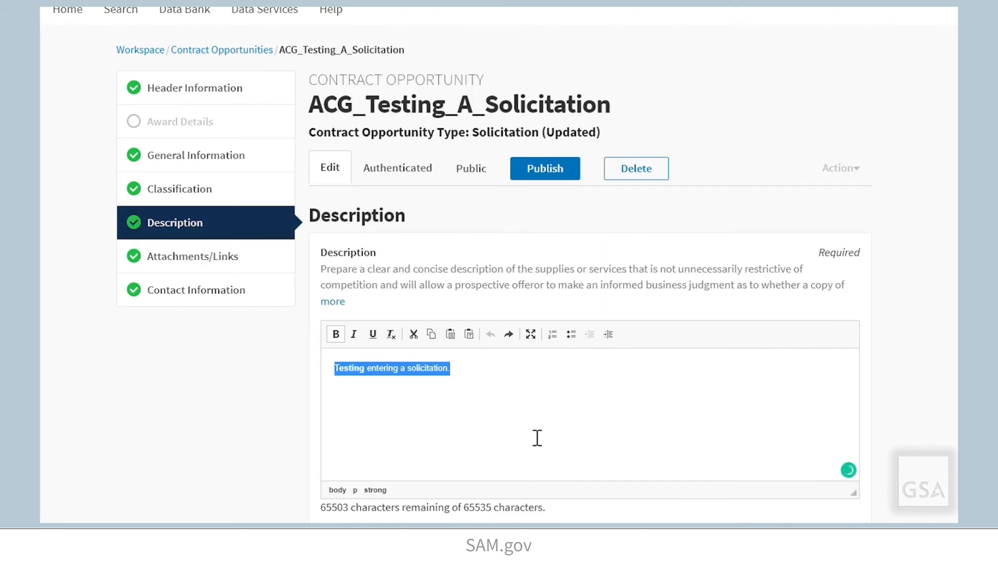
click(541, 438)
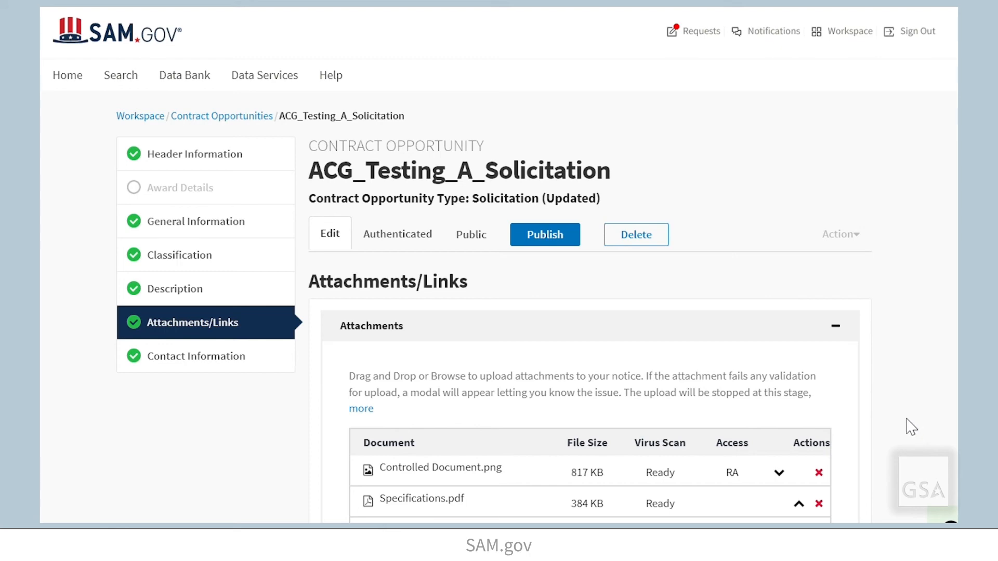
Publish the updated notice to SAM.gov and reopen ACG_Testing_A_Solicitation from the workspace's contract opportunities
click(569, 245)
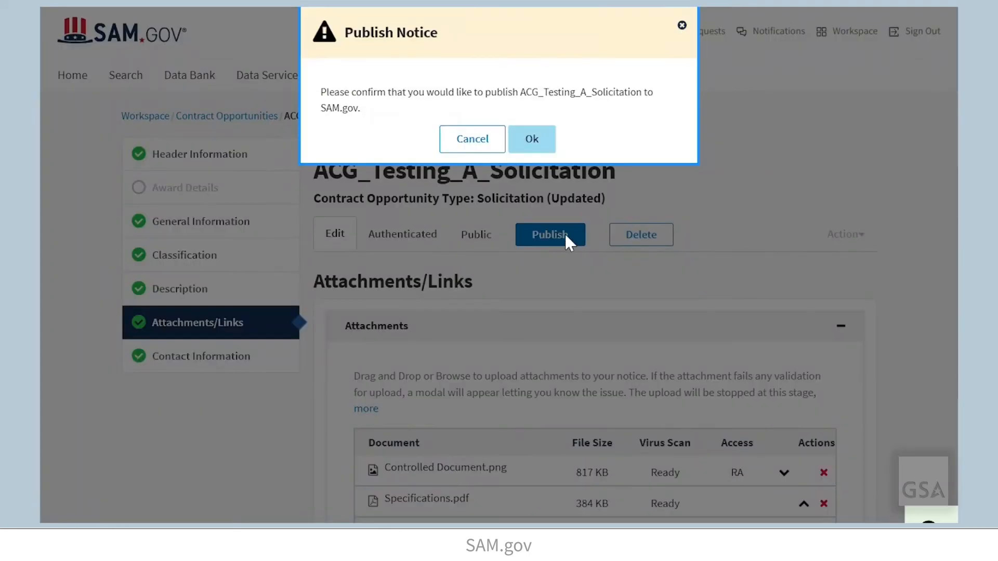
click(554, 151)
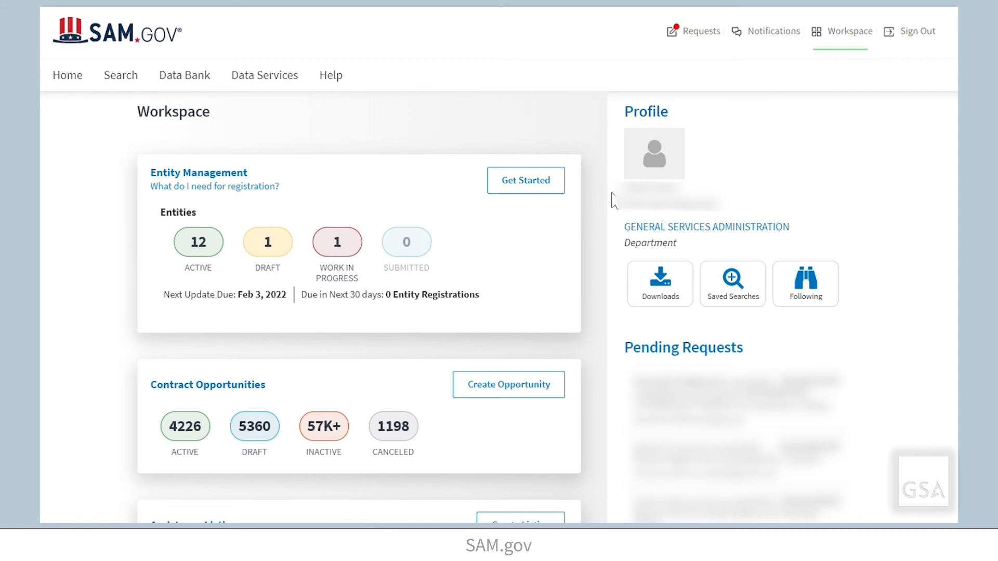
click(264, 391)
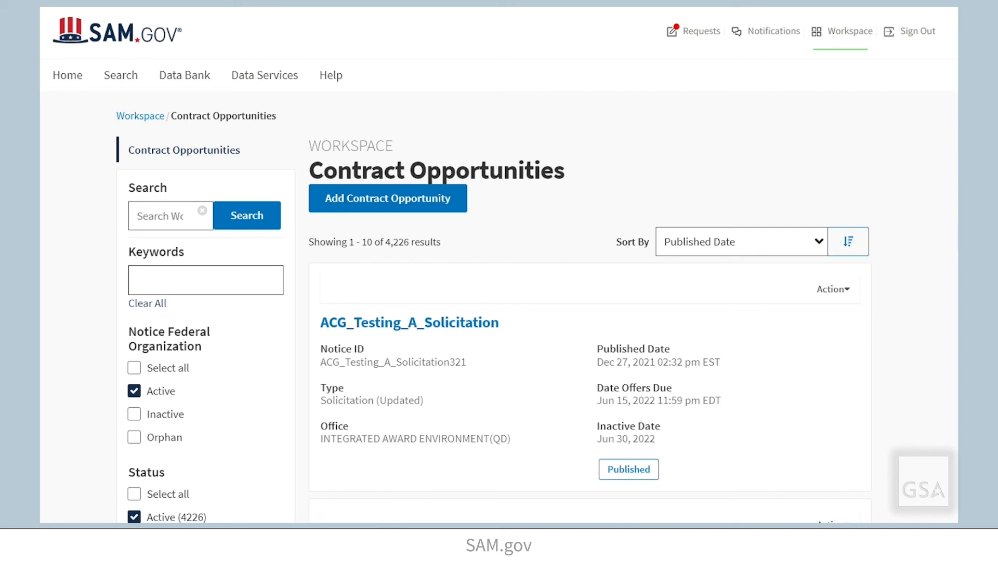
scroll(900, 174, down, 3)
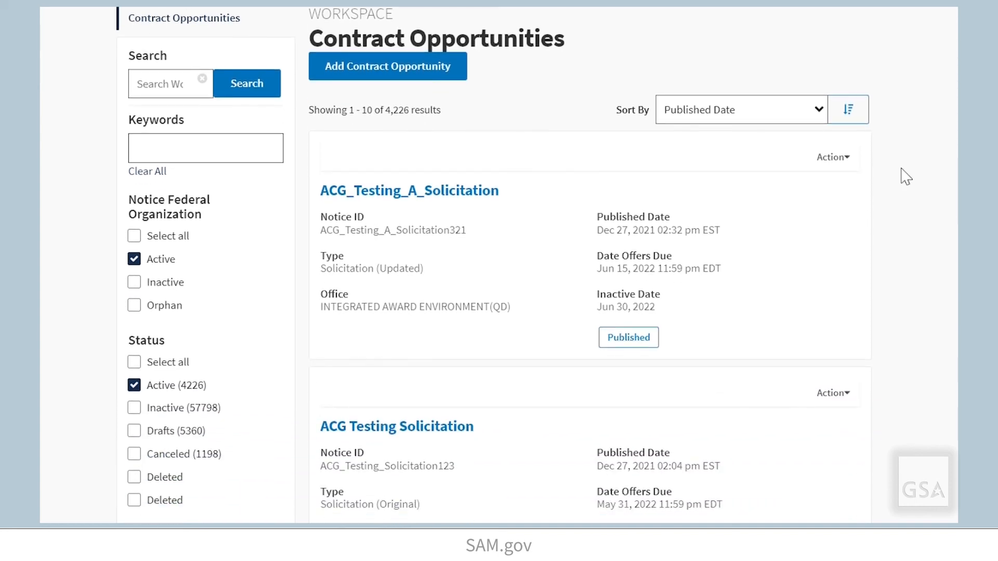
click(479, 197)
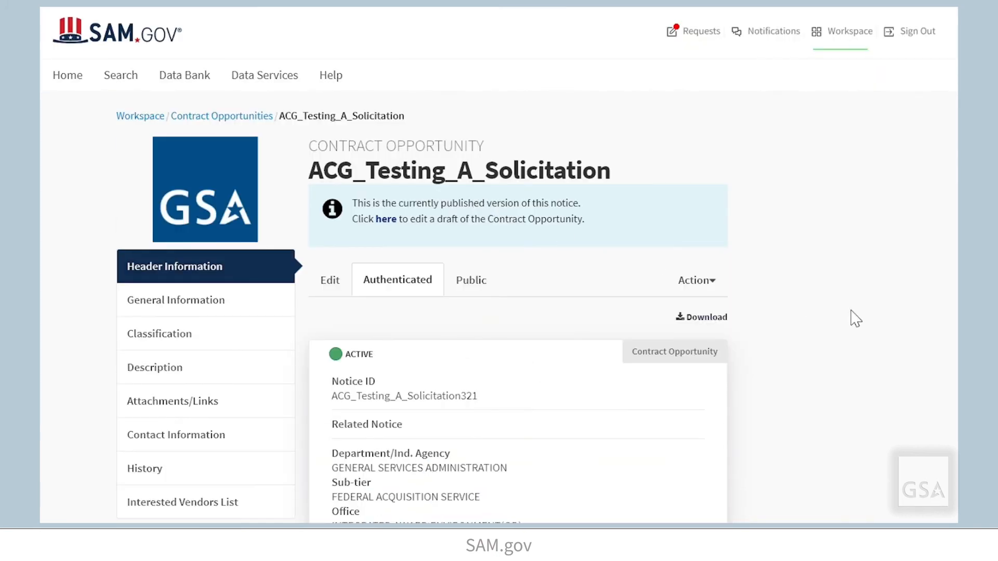
Inactivate the published ACG_Testing_A_Solicitation notice, submitting "Enter a reason" as the reason
scroll(855, 318, down, 1)
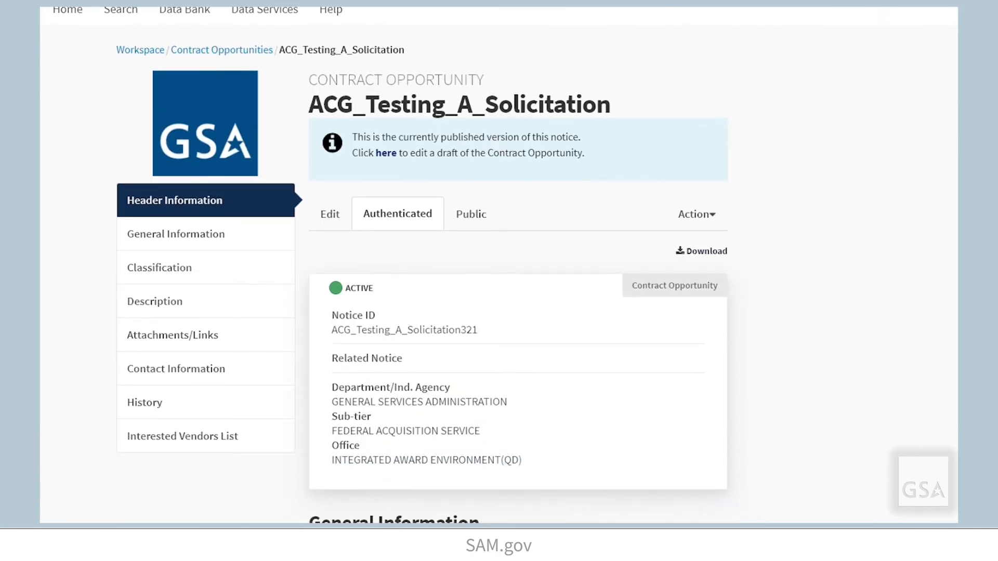
scroll(499, 265, down, 1)
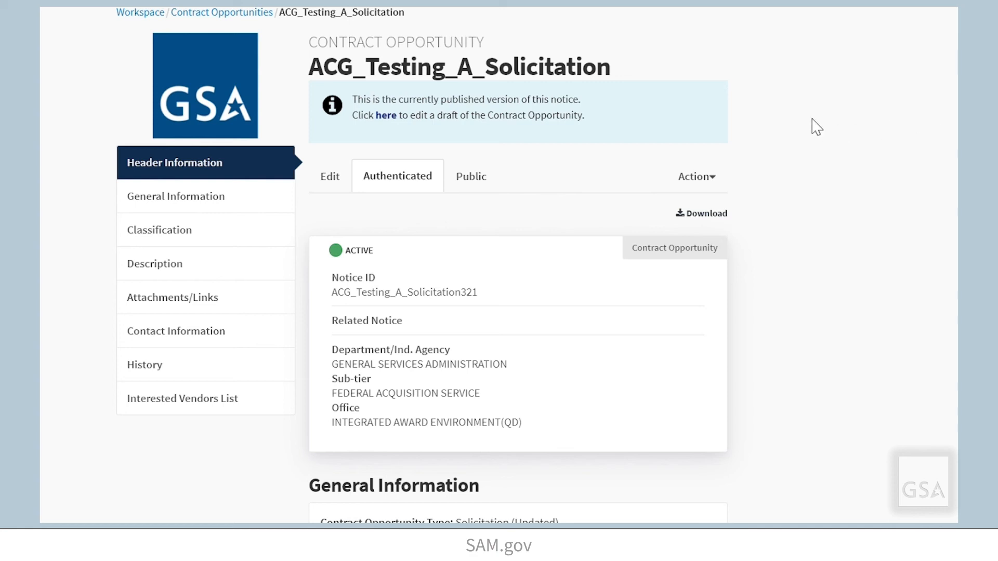
click(721, 182)
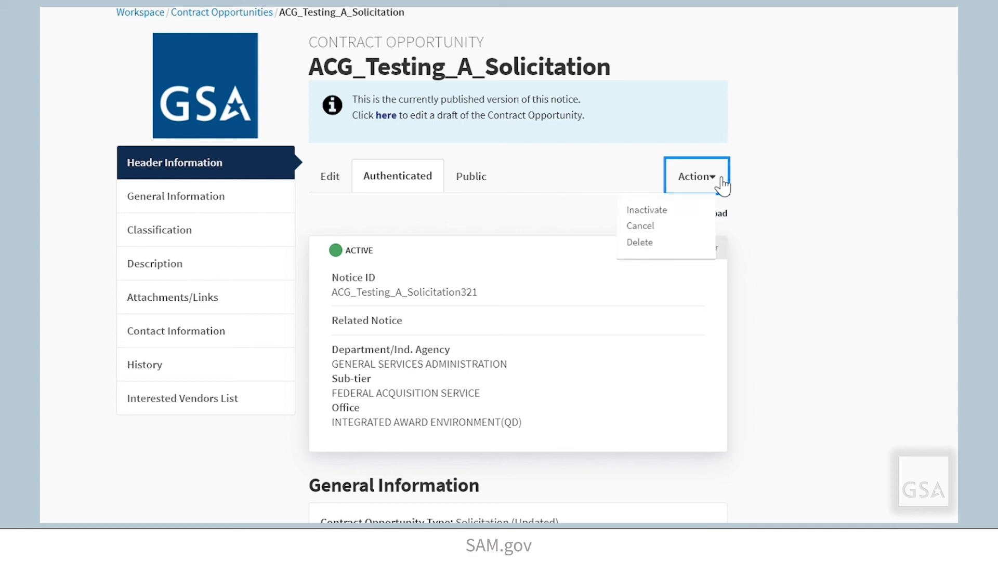
click(676, 216)
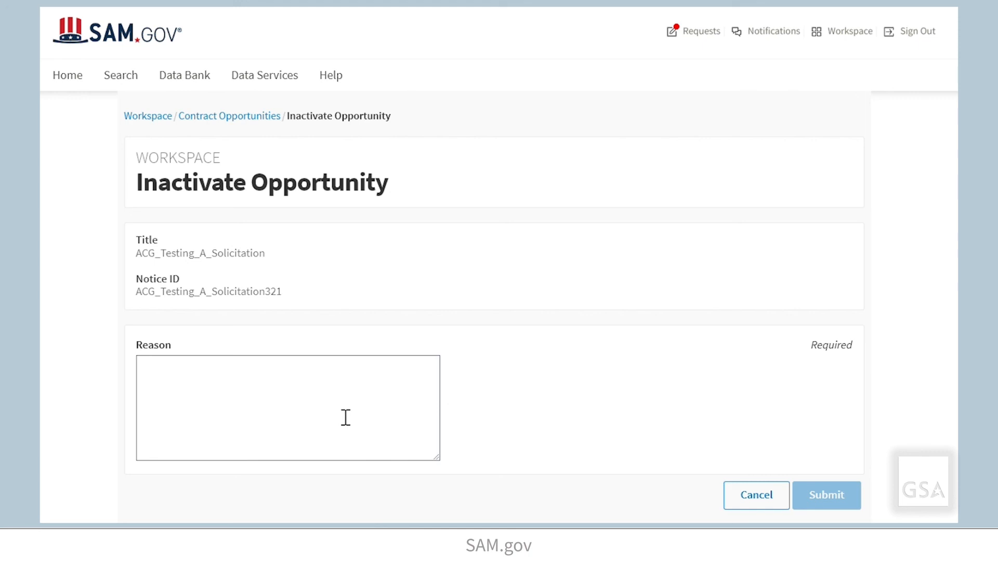
click(363, 383)
text(Enter a reason)
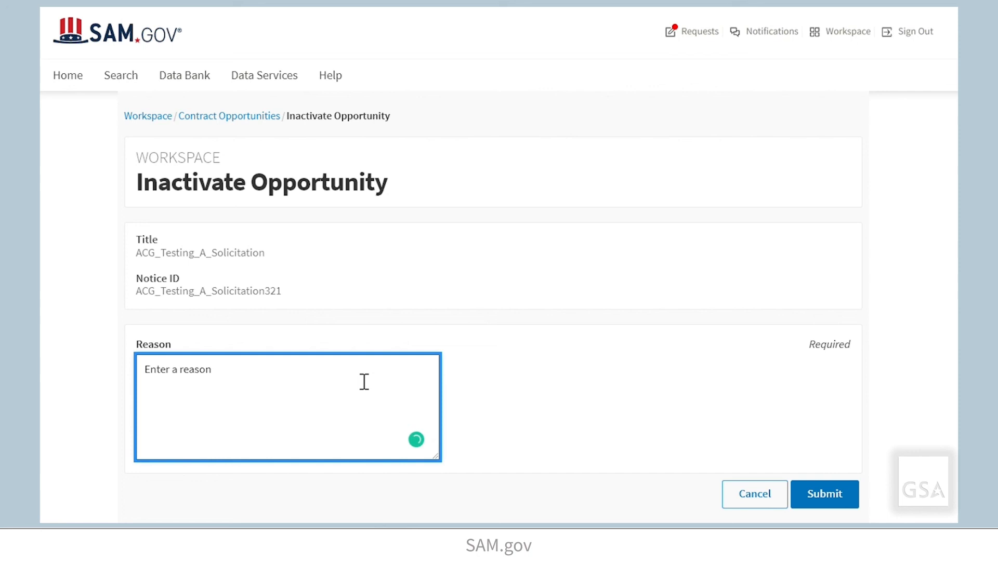
click(830, 508)
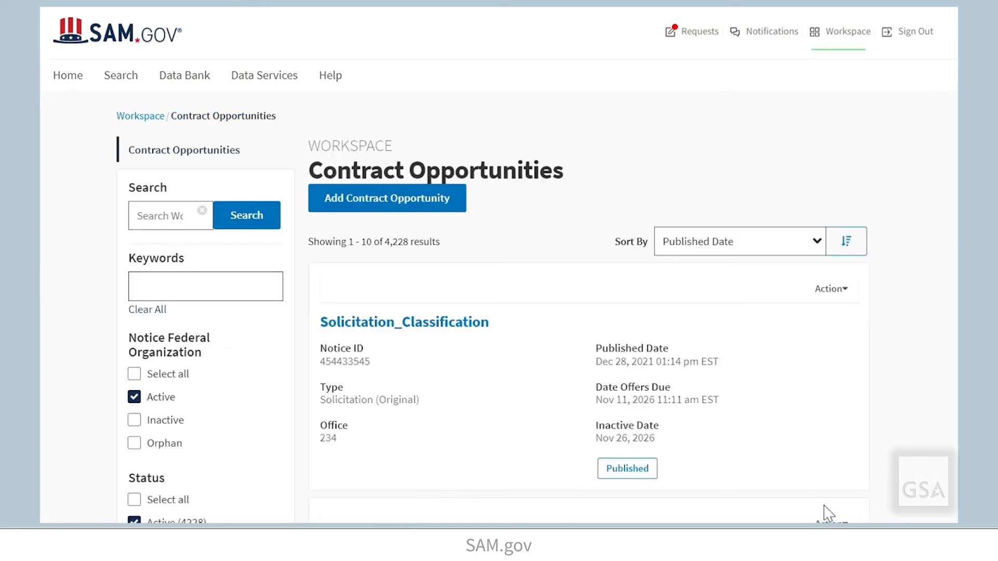
Filter the workspace's contract opportunities by the keyword "acg" and open the ACG_Testing_A_Solicitation notice
click(259, 291)
text(acg)
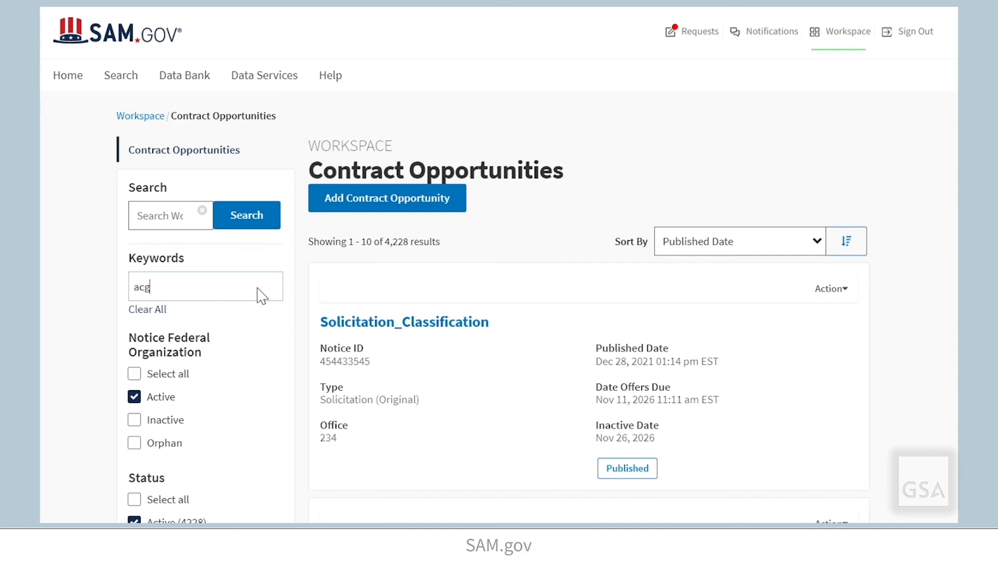
text(q)
key(Return)
scroll(99, 410, down, 7)
scroll(101, 410, down, 3)
scroll(107, 404, up, 10)
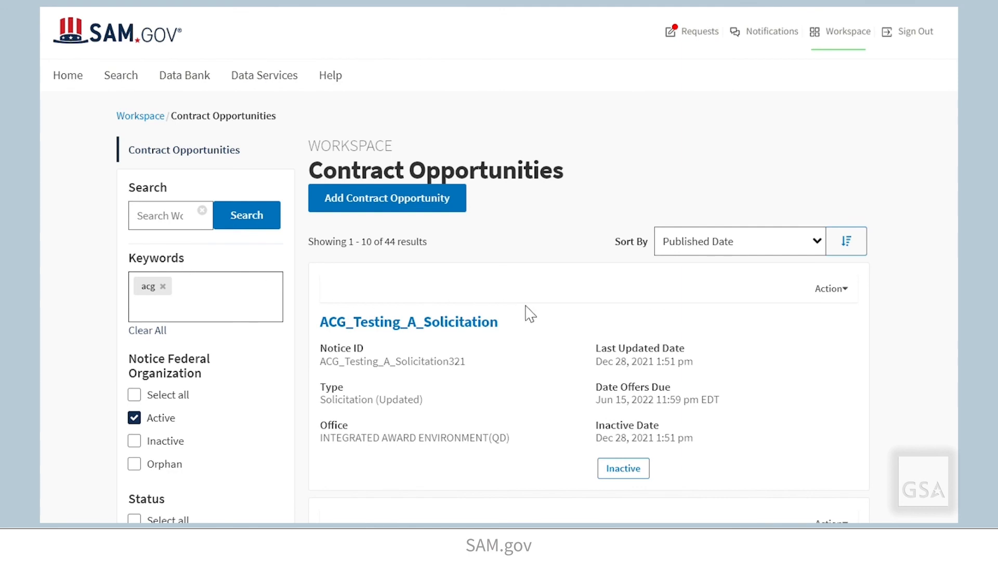
click(483, 324)
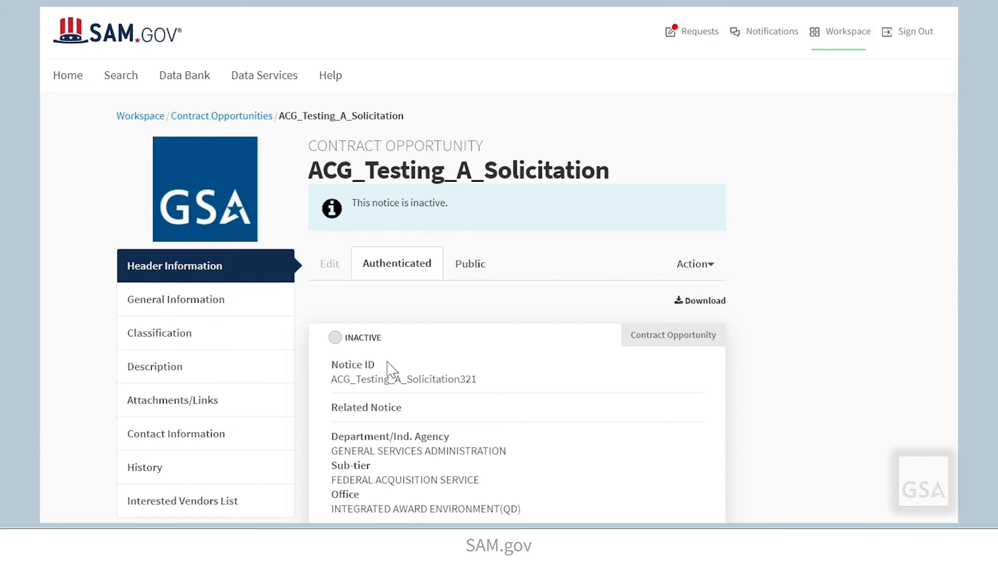
Reactivate the inactive notice with the inactive policy "15 days after date offers due", submitting "Enter a reason" as the reason
click(718, 268)
click(660, 300)
scroll(742, 281, down, 7)
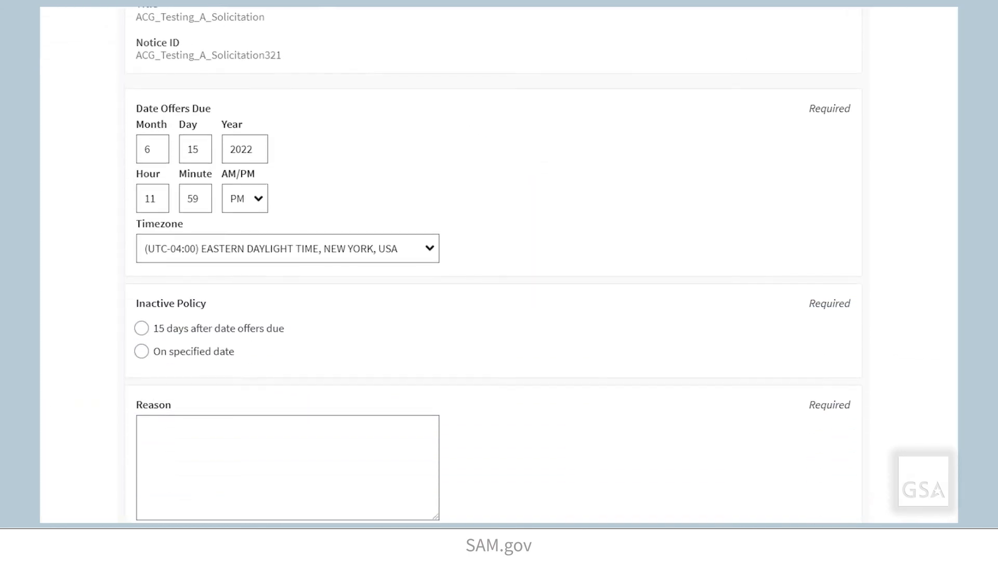
click(141, 205)
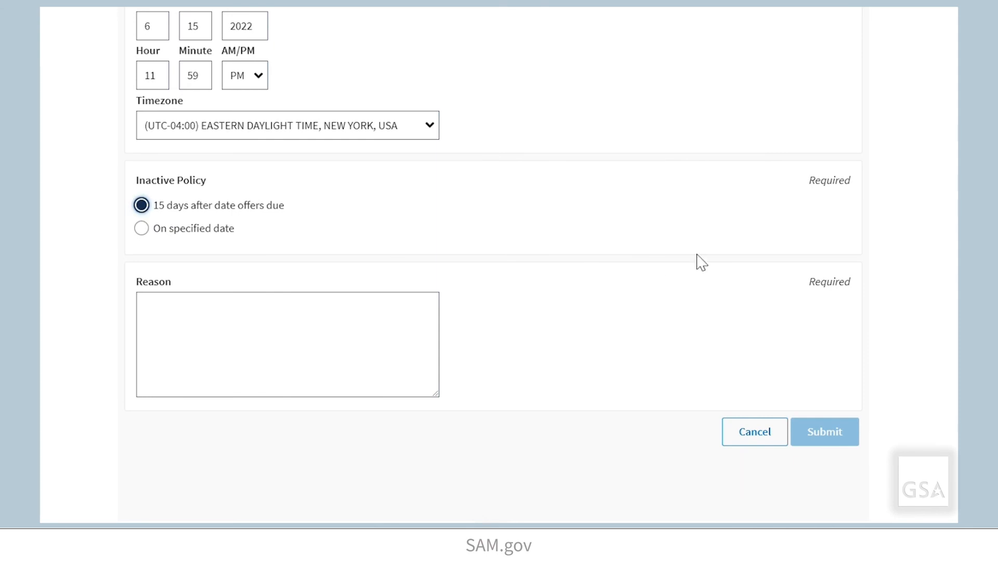
click(282, 316)
text(Enter a reason)
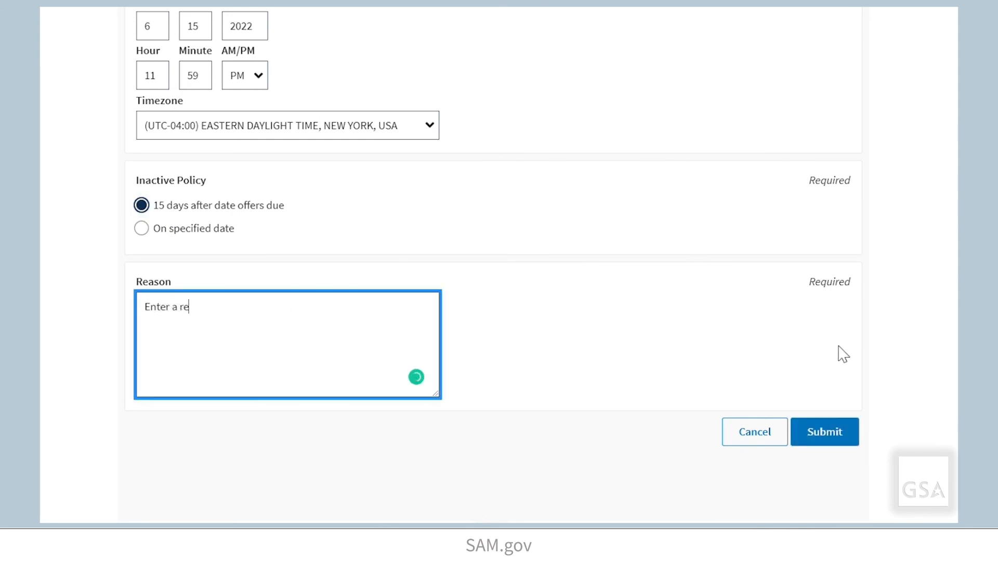
click(852, 445)
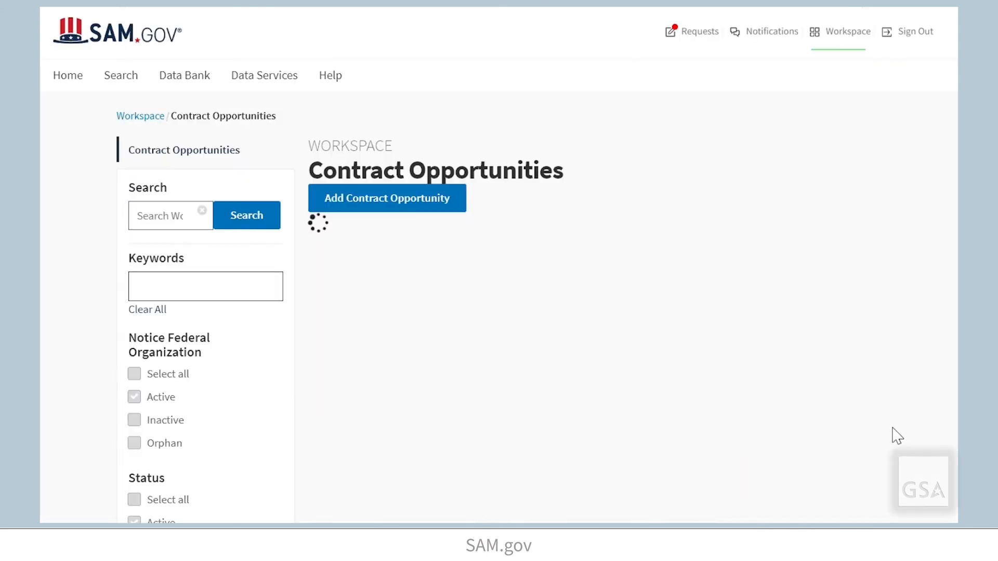
Reopen ACG_Testing_A_Solicitation from the contract opportunities and open its Delete Opportunity form through to the Delete Description field
click(454, 328)
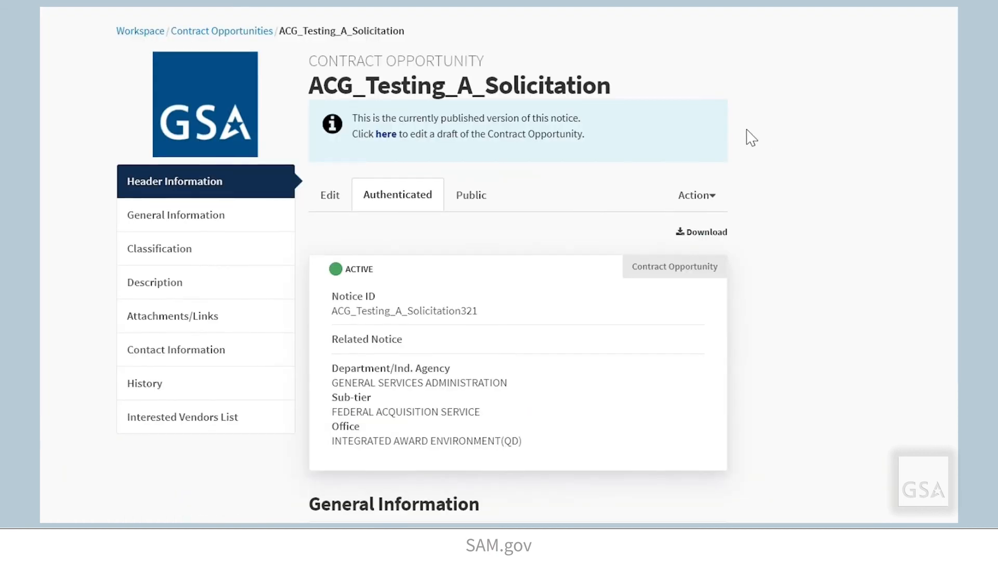
click(721, 204)
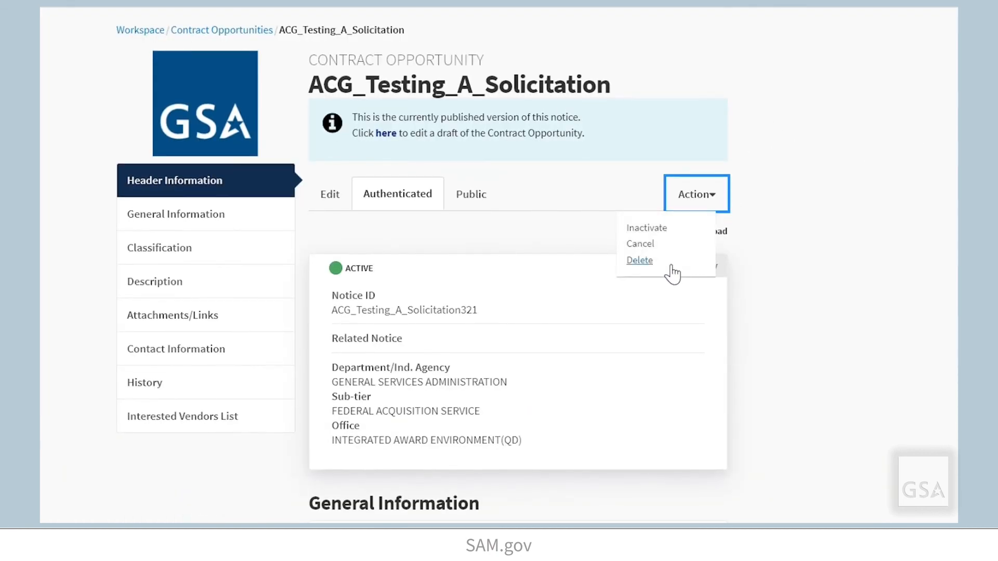
click(640, 264)
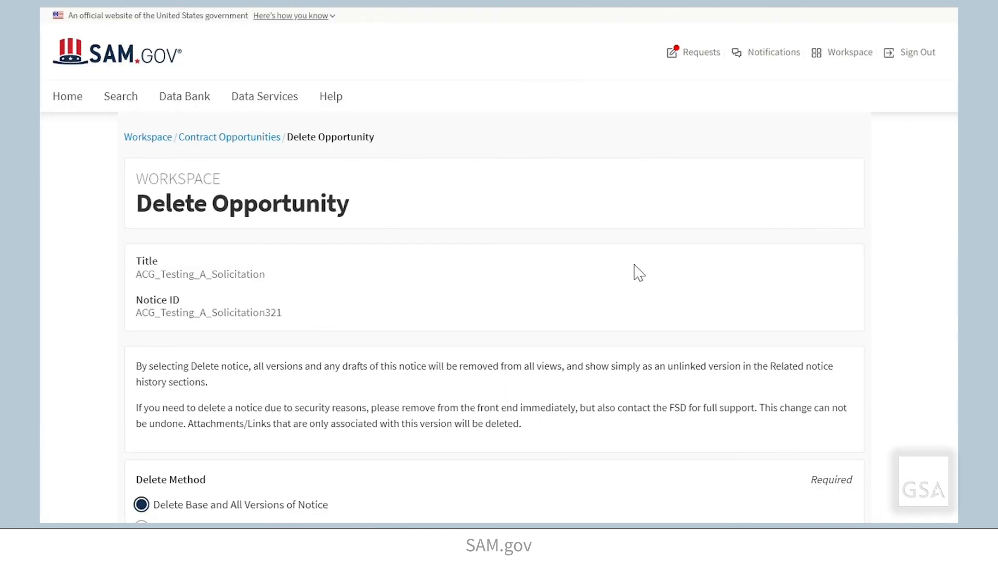
scroll(503, 95, down, 5)
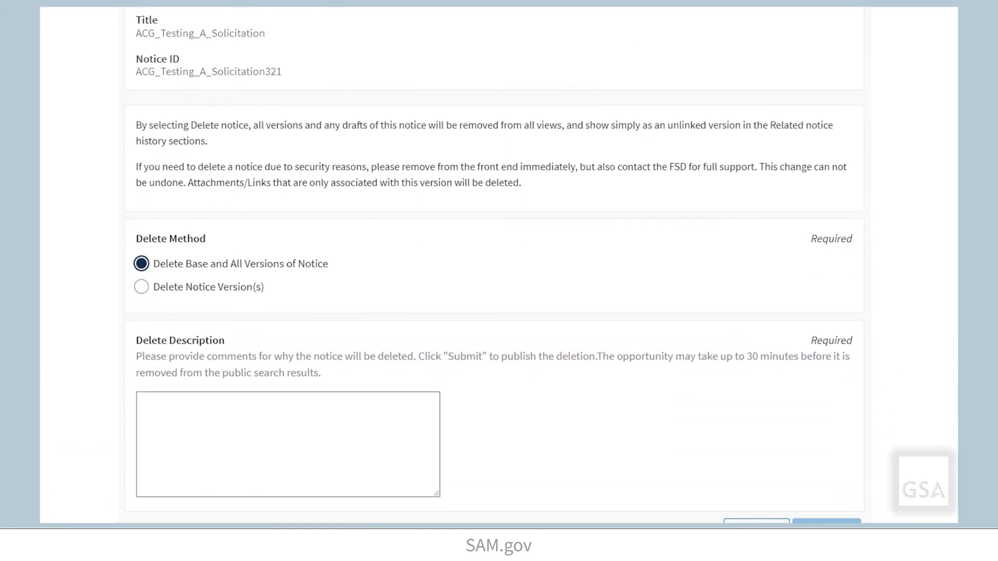
click(375, 404)
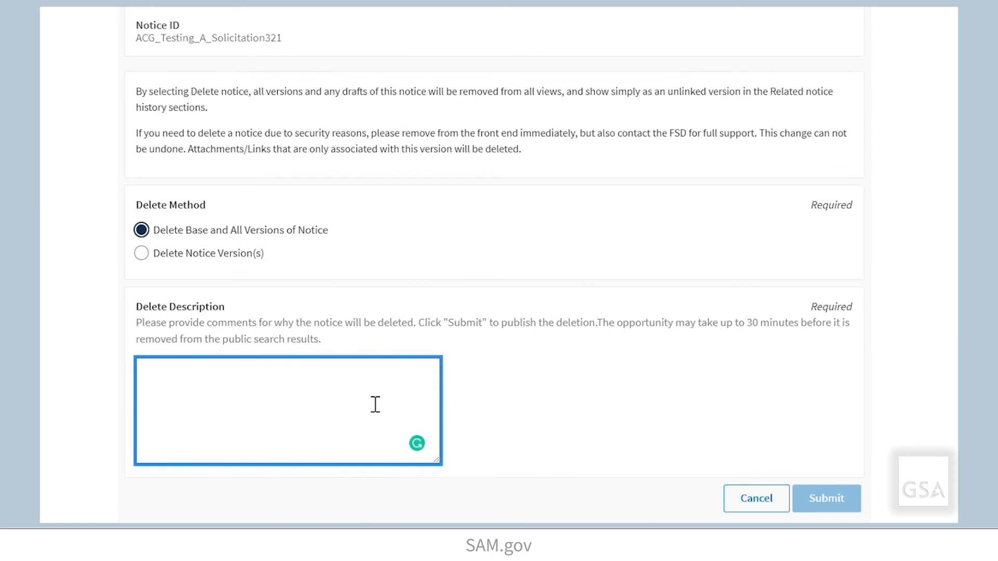
click(903, 323)
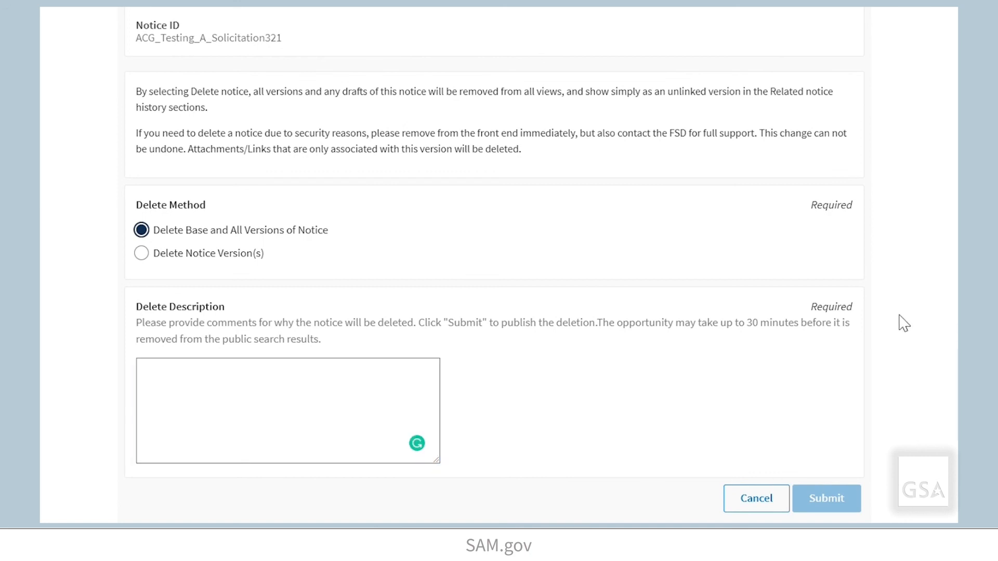